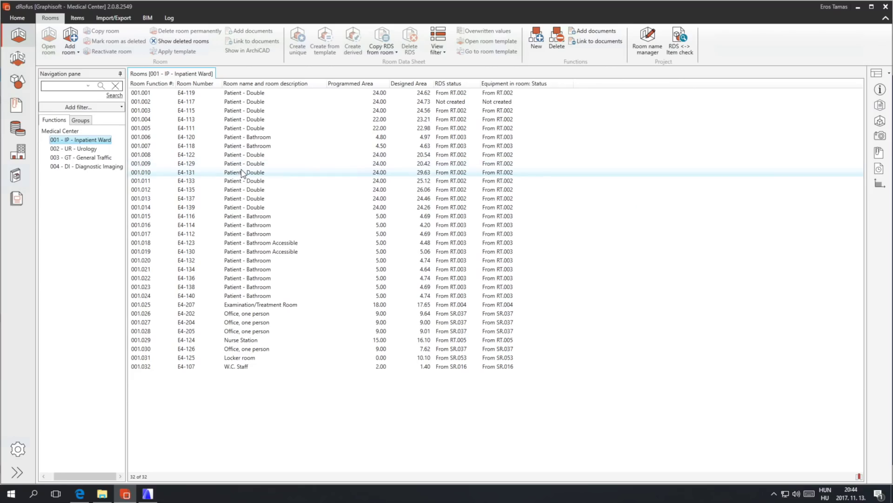
Select room 001.010 / E4-131 in the Inpatient Ward list and show its properties
left_click(242, 173)
left_click(880, 90)
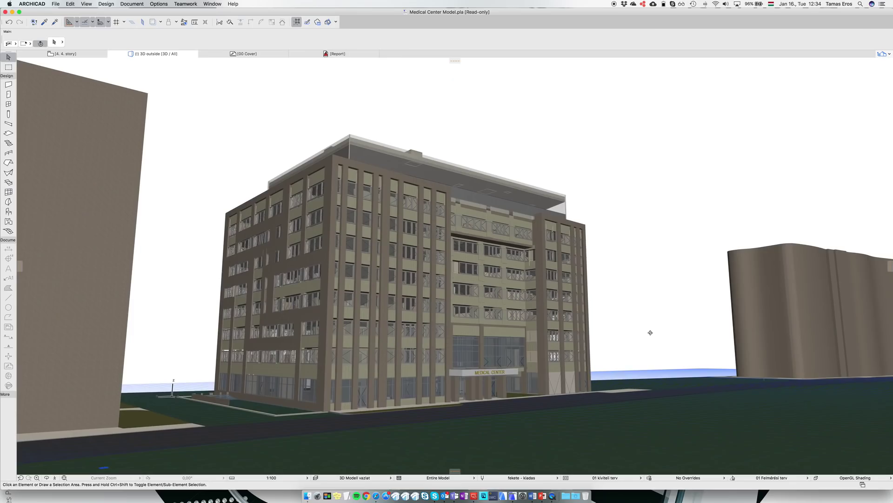
Orbit the 3D view closer to the fourth-floor patient rooms
middle_click_drag(651, 332, 258, 339, "shift")
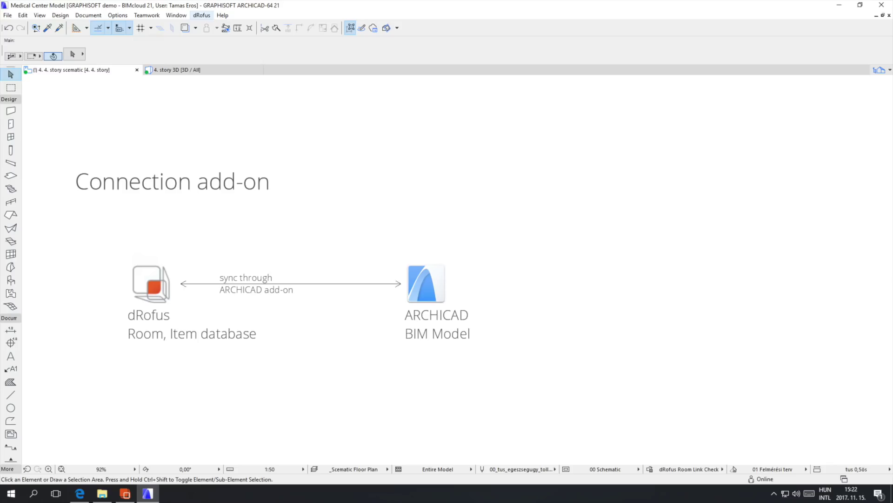
Display the dRofus menu's sync and configuration commands
left_click(202, 15)
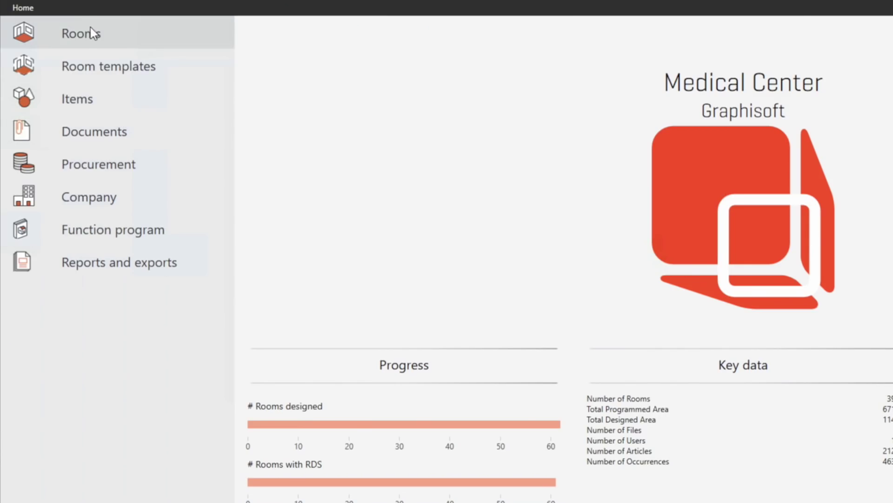
Open the Rooms list and browse Urology, General Traffic, Diagnostic Imaging, then Inpatient Ward rooms
left_click(90, 32)
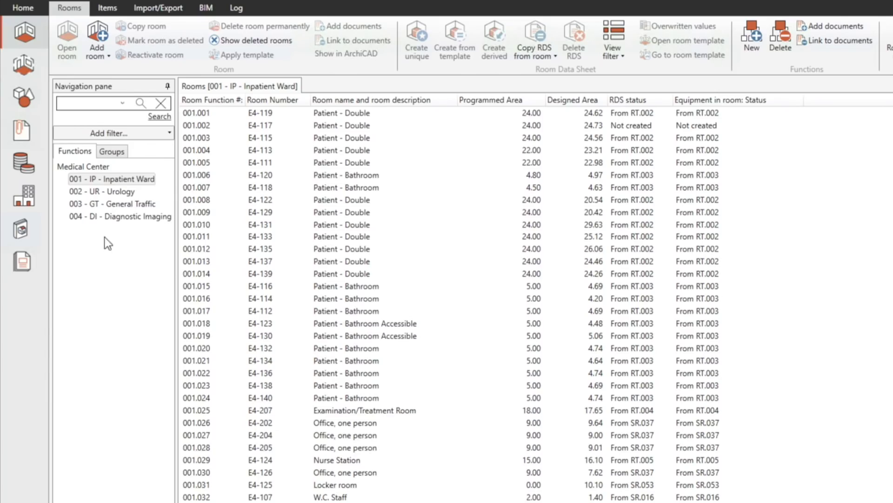
left_click(113, 193)
left_click(123, 207)
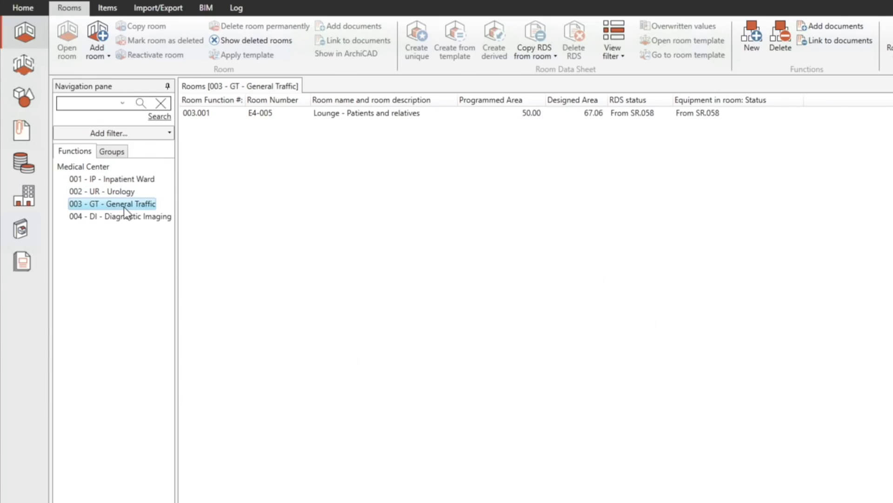
left_click(132, 217)
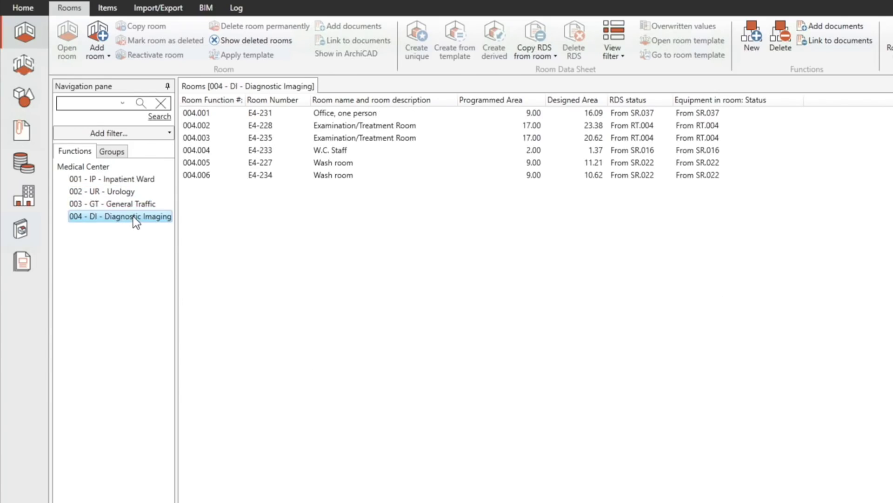
left_click(145, 181)
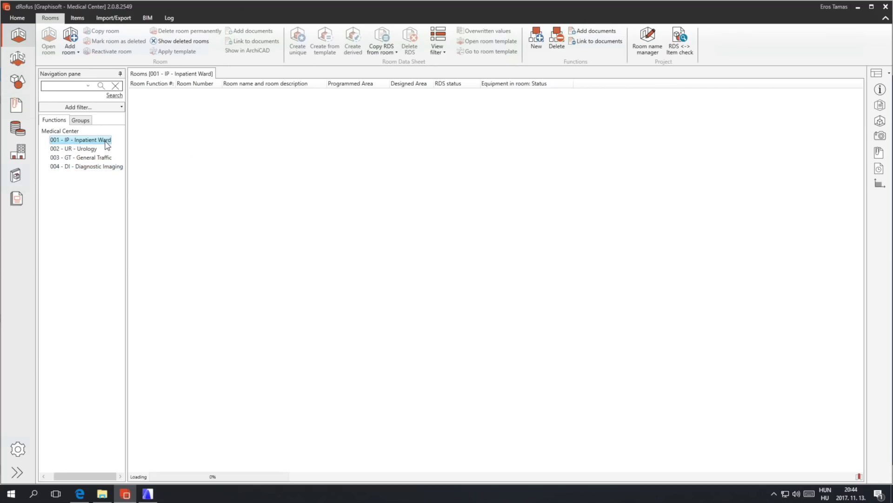
Show the properties of room 001.010 / E4-131, then bring ARCHICAD's floor plan forward
left_click(230, 172)
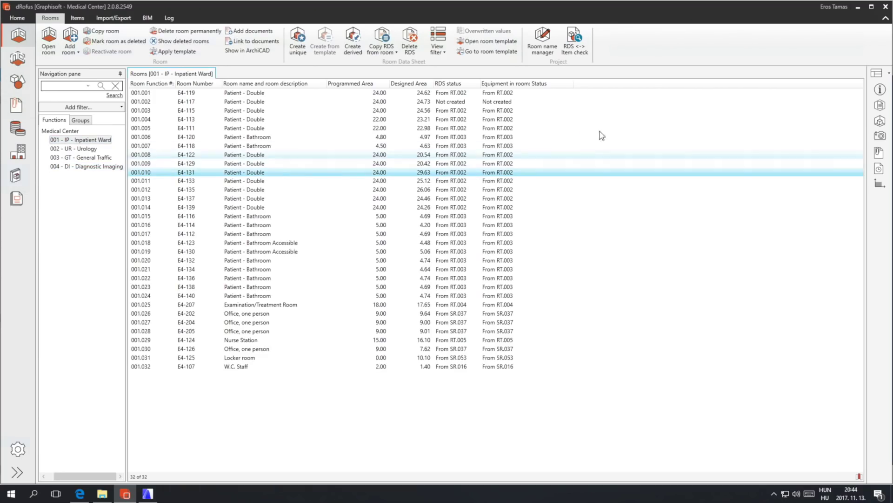
left_click(880, 90)
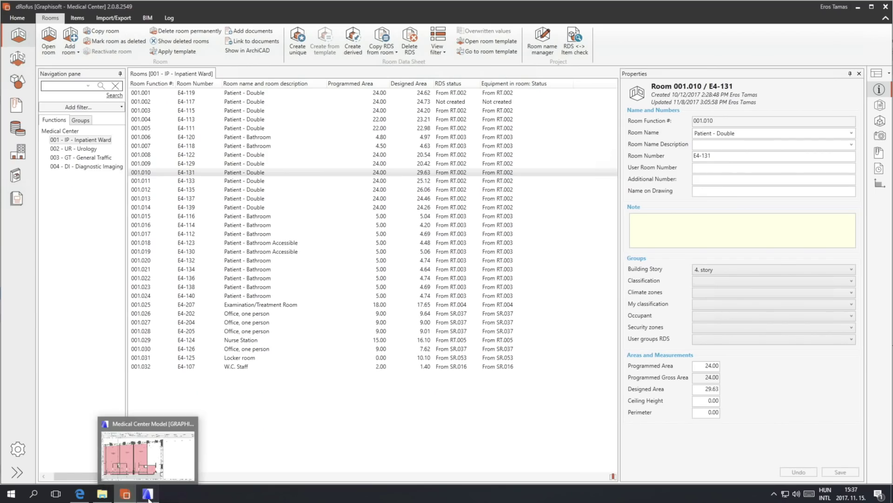
left_click(147, 495)
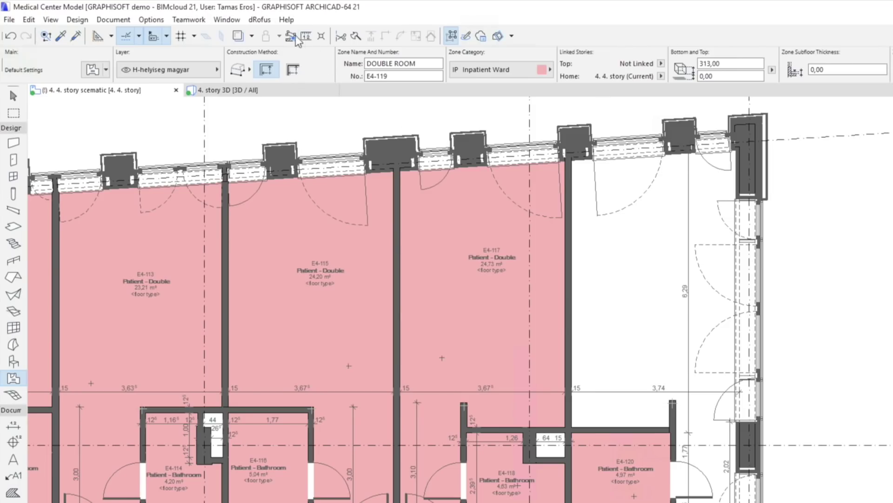
left_click(202, 15)
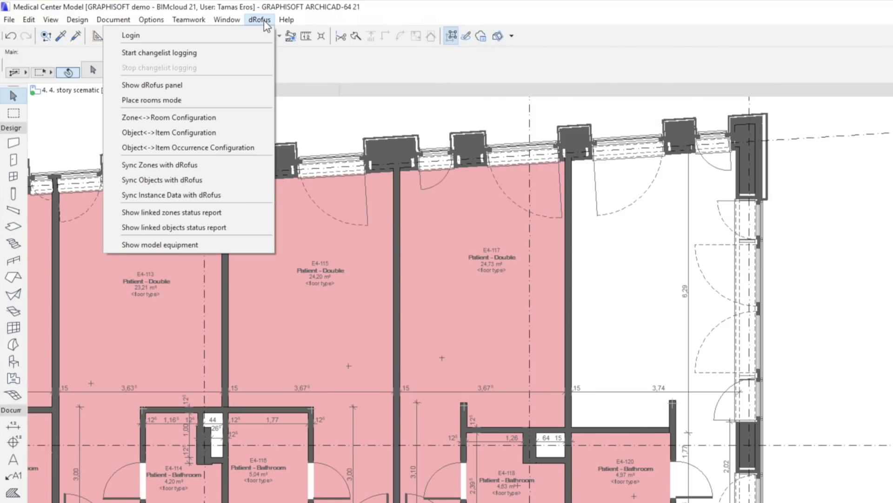
left_click(247, 116)
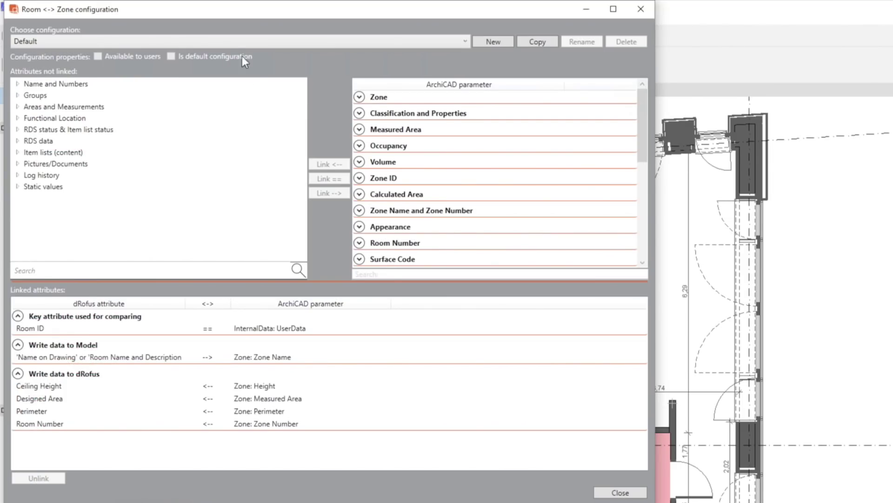
left_click(241, 41)
left_click(237, 82)
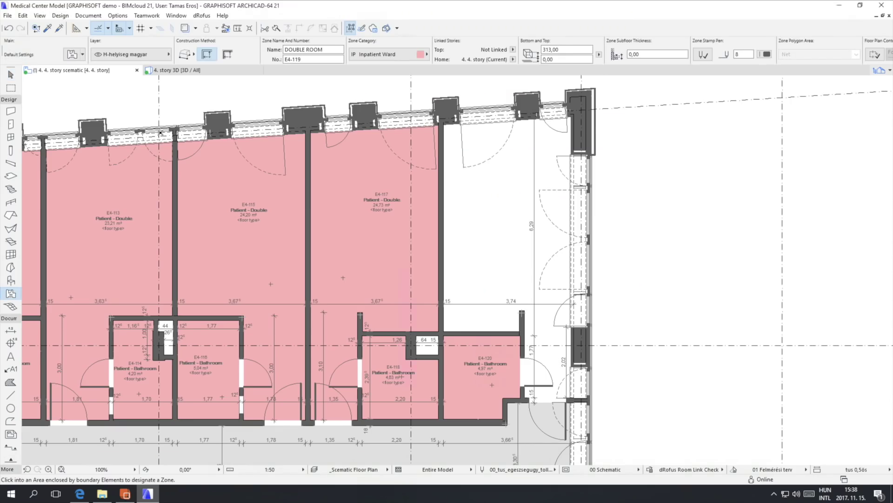
left_click(72, 55)
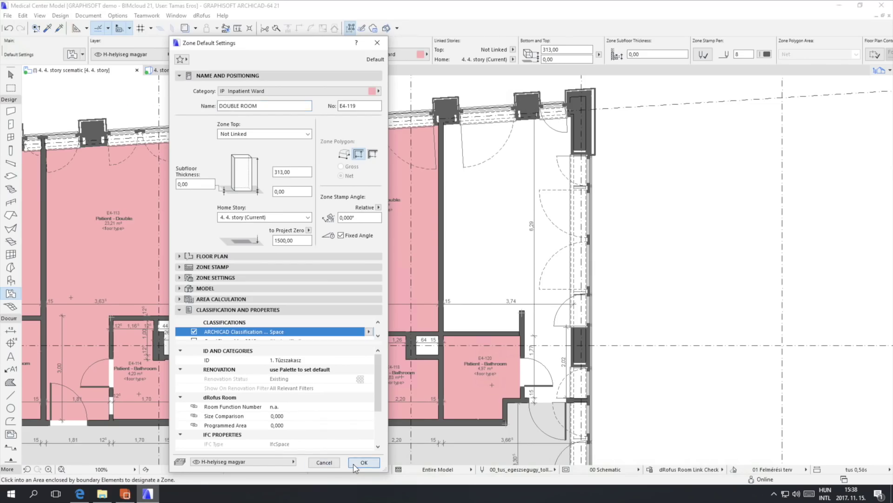
left_click(437, 476)
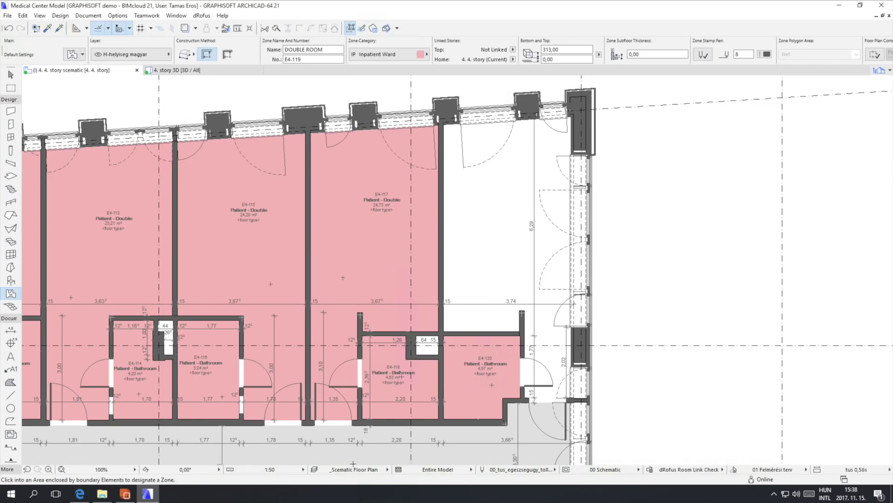
Place a zone in the empty corner room and link it to dRofus room 001.001 Patient - Double
left_click(198, 16)
left_click(174, 78)
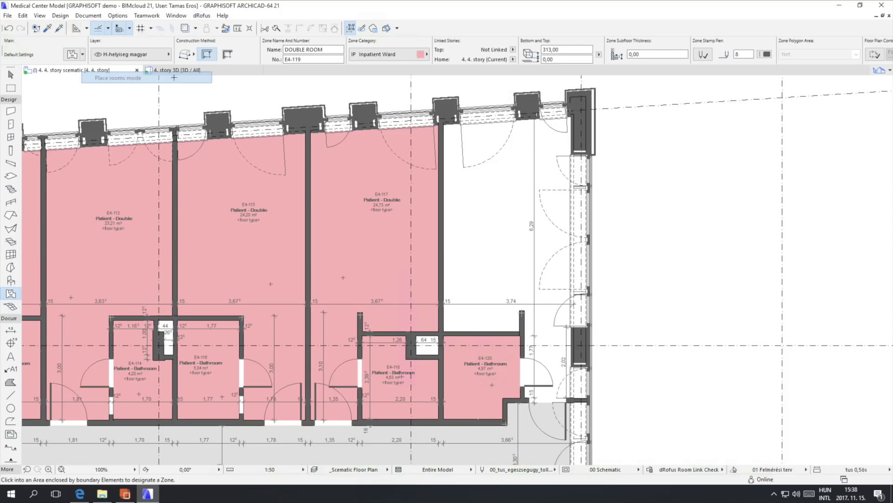
left_click(494, 229)
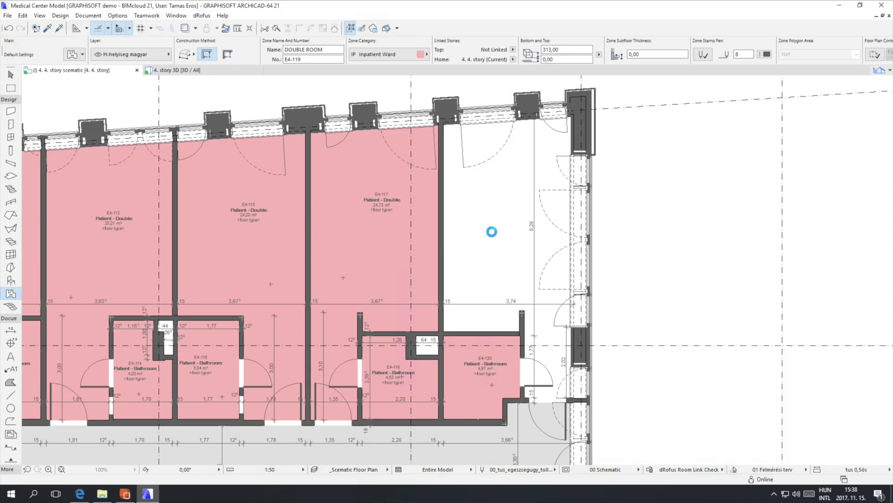
left_click(512, 188)
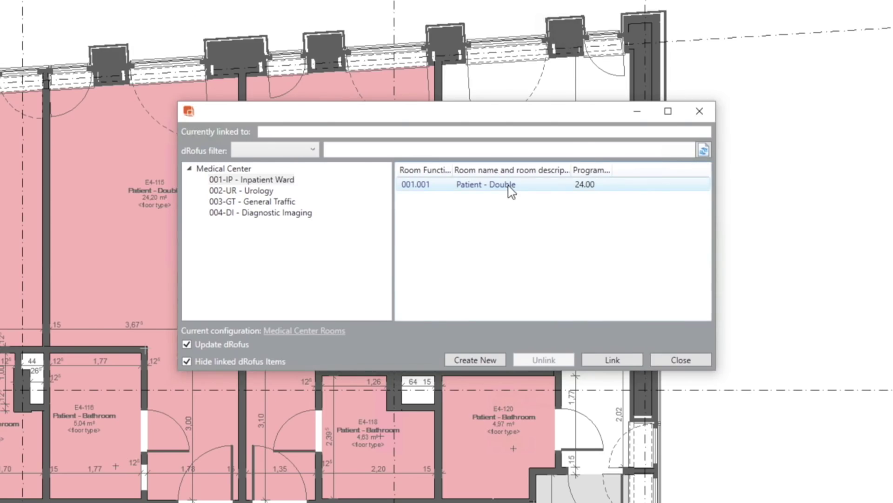
left_click(605, 361)
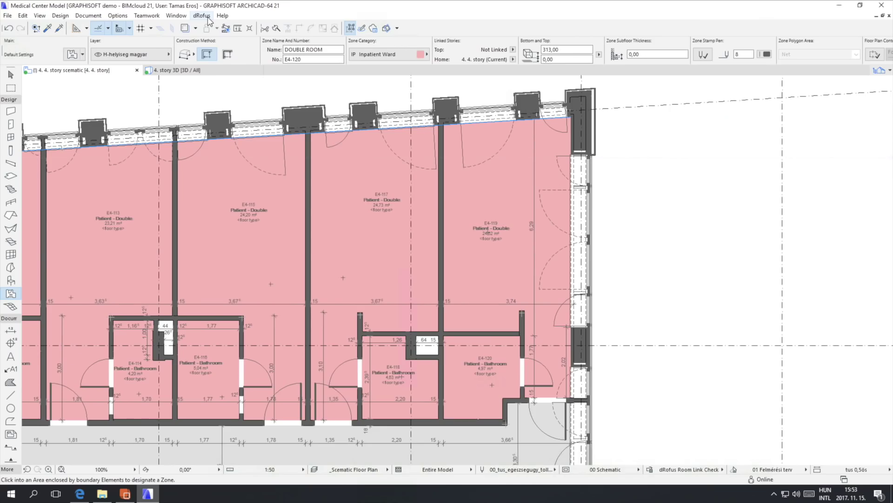
Show the dRofus panel and select zone E4-119 to view its dRofus data
left_click(201, 16)
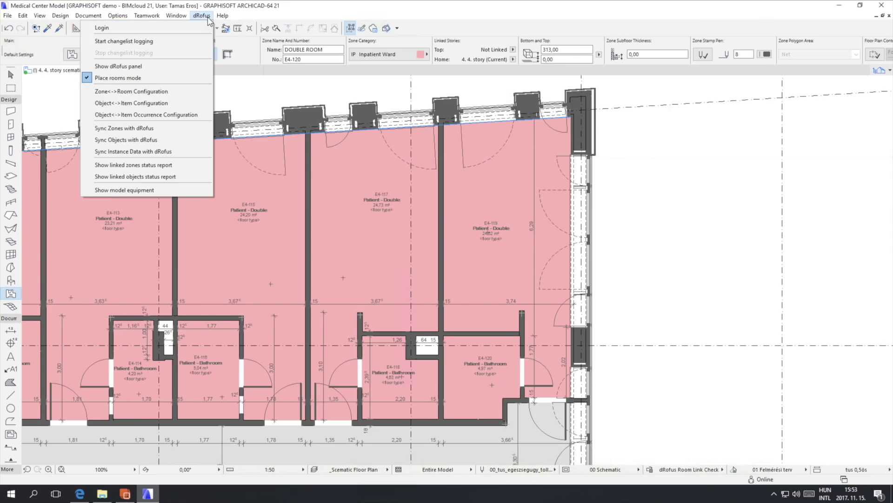
left_click(174, 66)
left_click(494, 212)
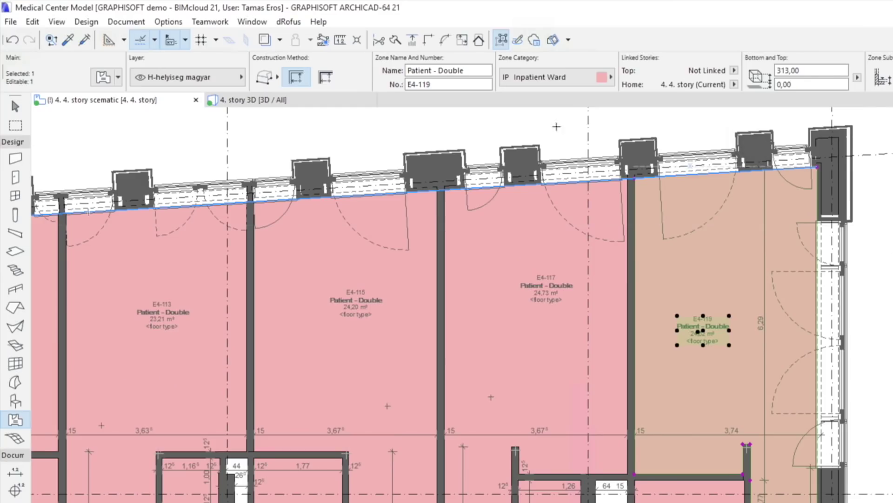
Sync the current floor's zones with dRofus, then open zone E4-119's settings
left_click(291, 23)
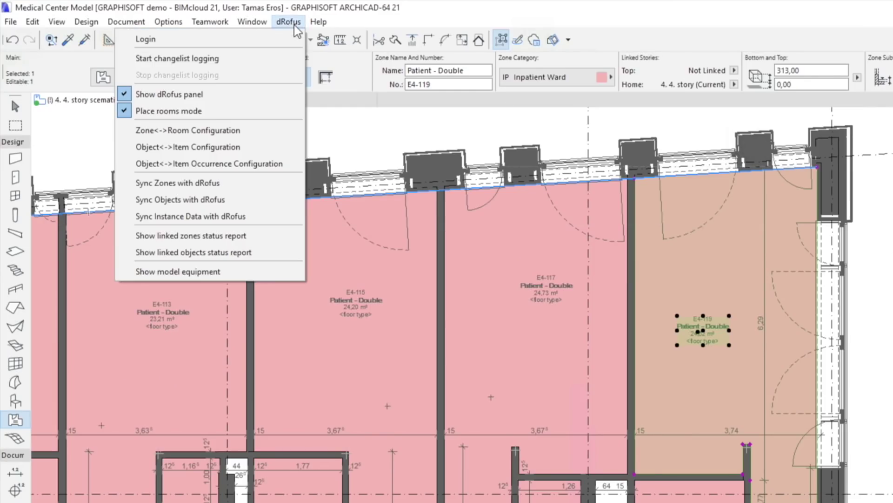
left_click(258, 182)
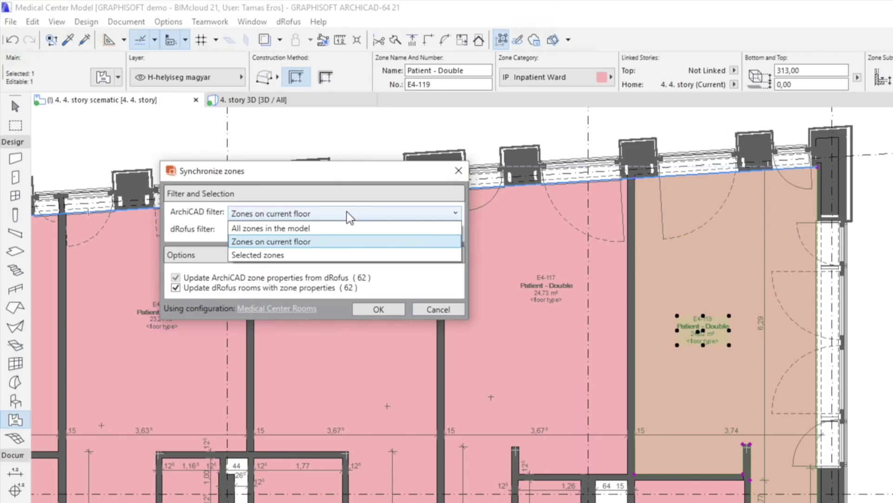
left_click(347, 211)
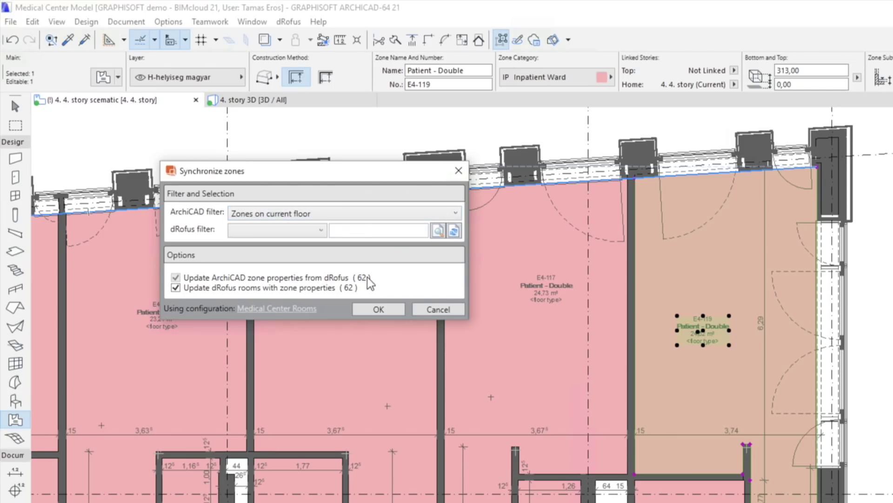
left_click(374, 308)
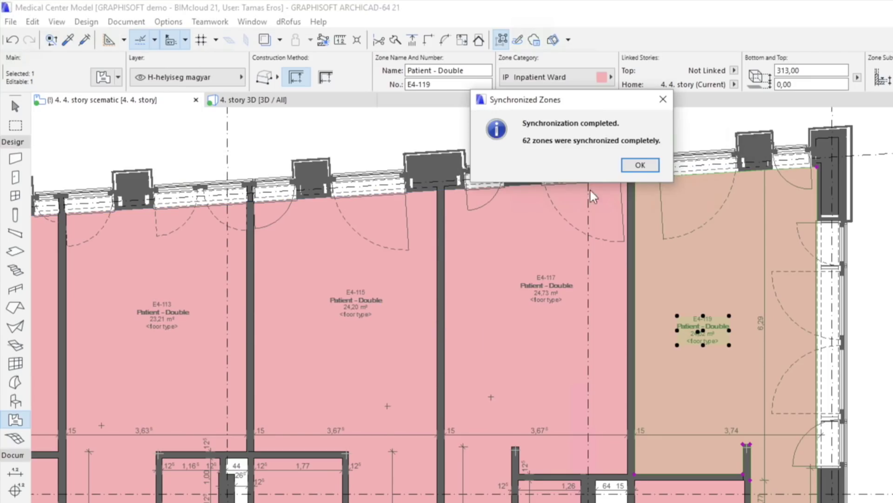
left_click(640, 164)
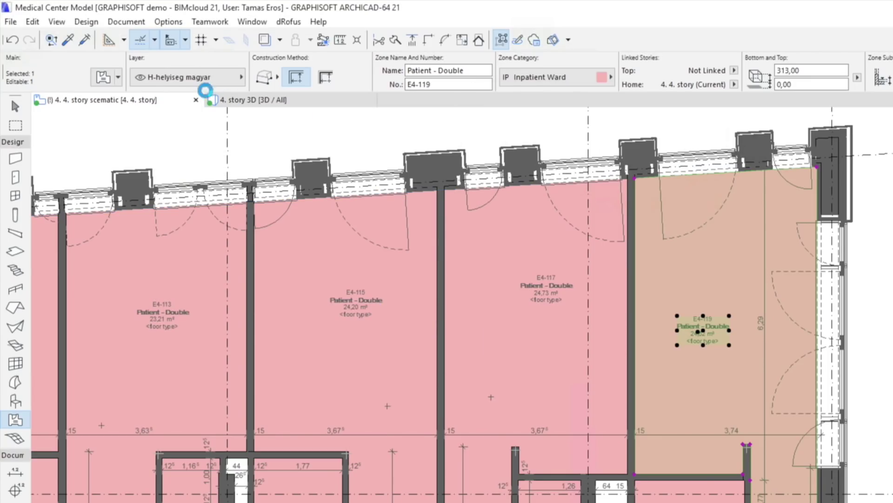
left_click(103, 80)
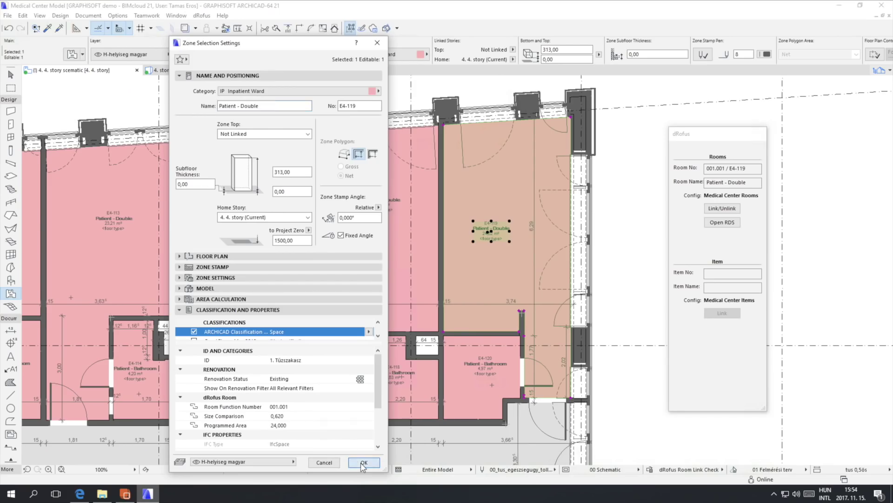
Close zone E4-119's Zone Selection Settings with OK
left_click(463, 486)
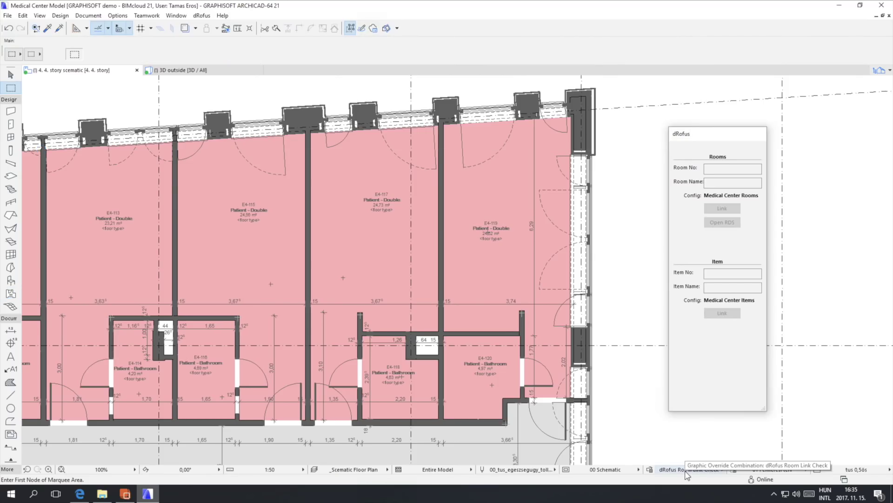
Apply the 'dRofus Room Size Check' graphic override and zoom in on the bathrooms
left_click(685, 471)
left_click(747, 454)
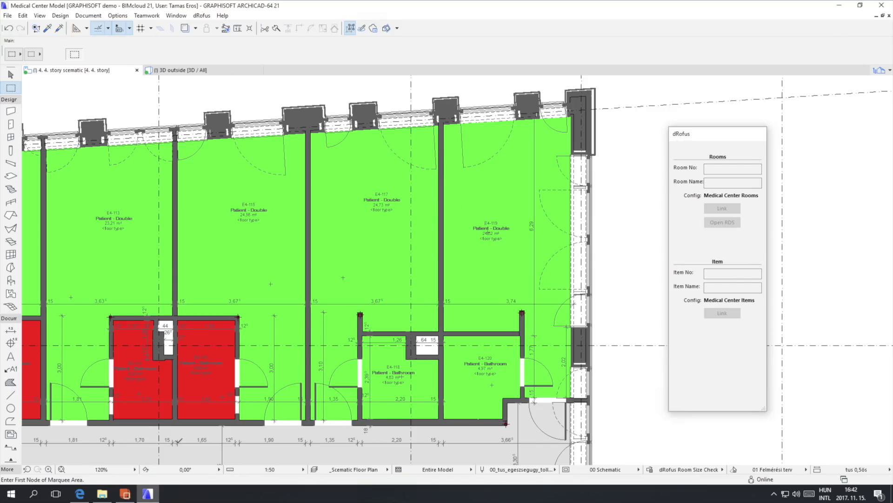
scroll(179, 439, "up", 5)
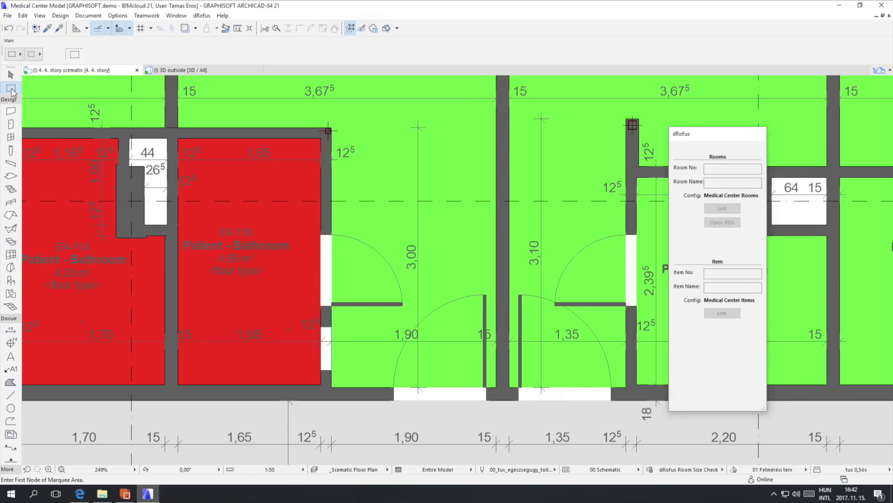
Stretch the wall beside bathroom E4-116 by 12, widening it from 1,65 to 1,77
left_click(304, 113)
left_click(348, 420)
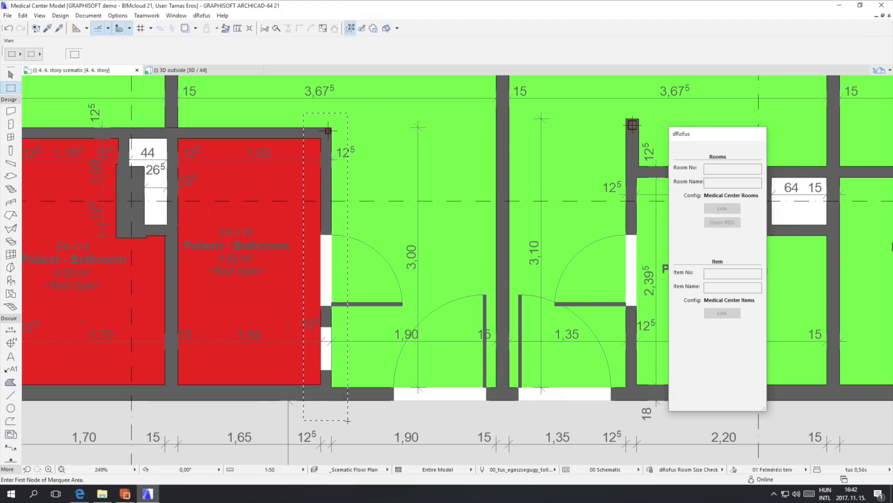
key("ctrl+h")
left_click(331, 222)
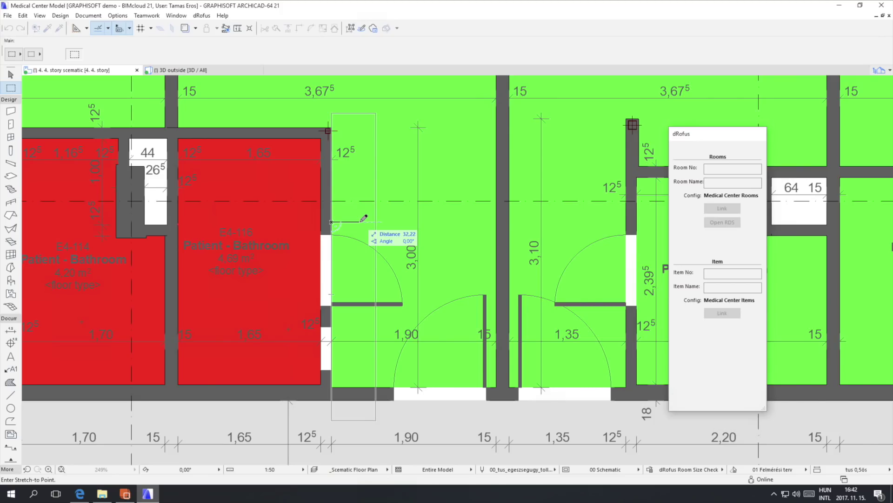
type("12")
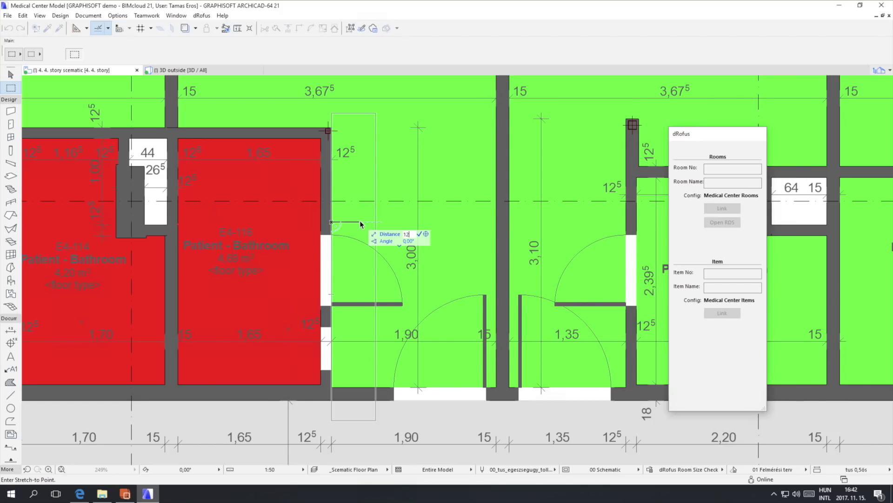
key("Return")
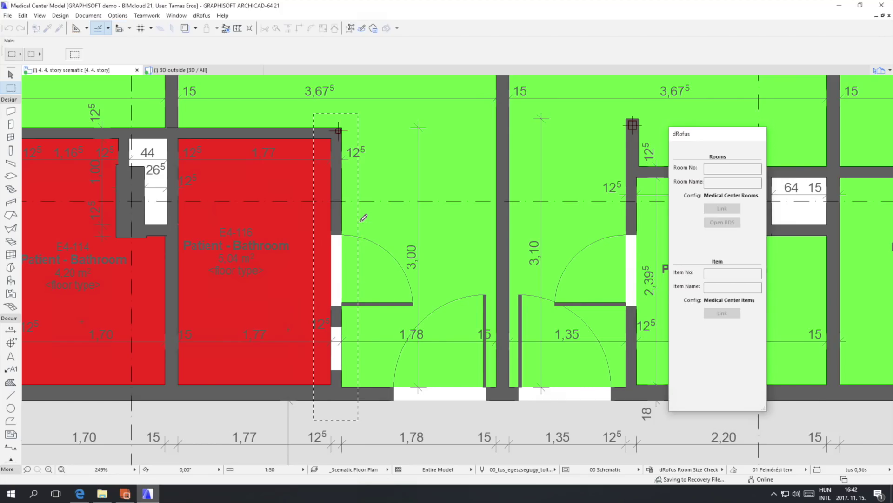
key("Escape")
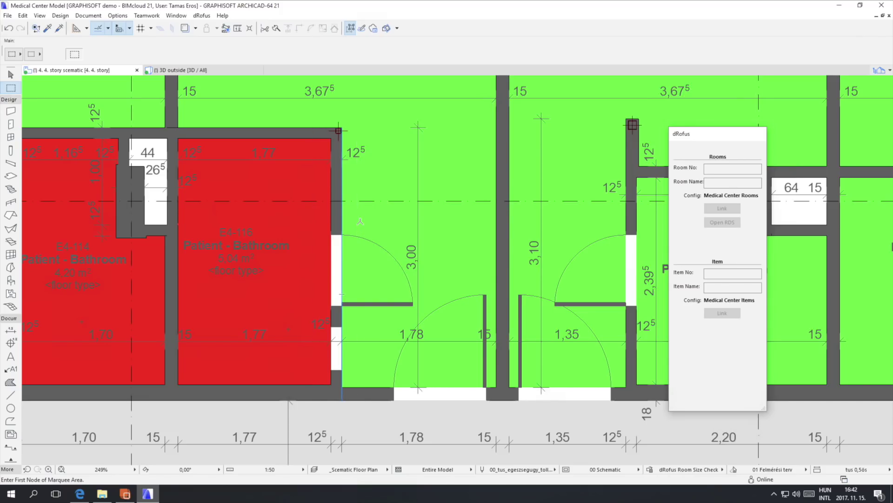
left_click(202, 16)
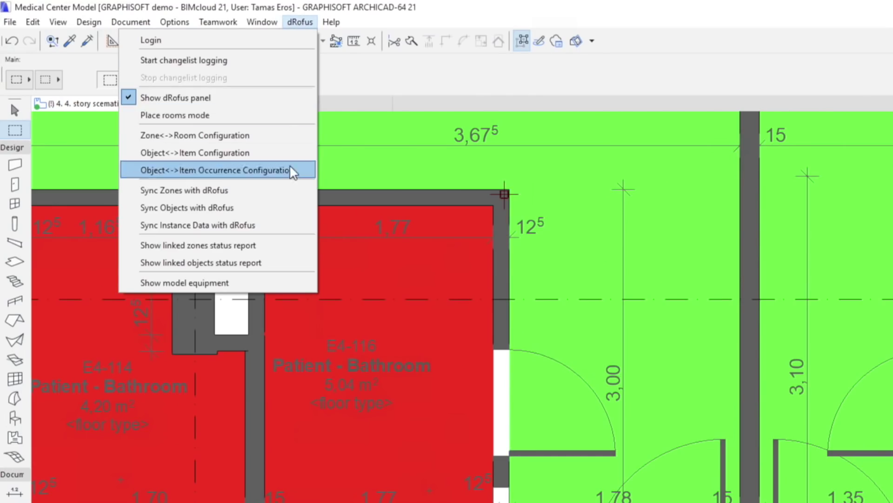
Re-sync all 62 zones with dRofus so bathroom E4-116 passes the size check
left_click(287, 191)
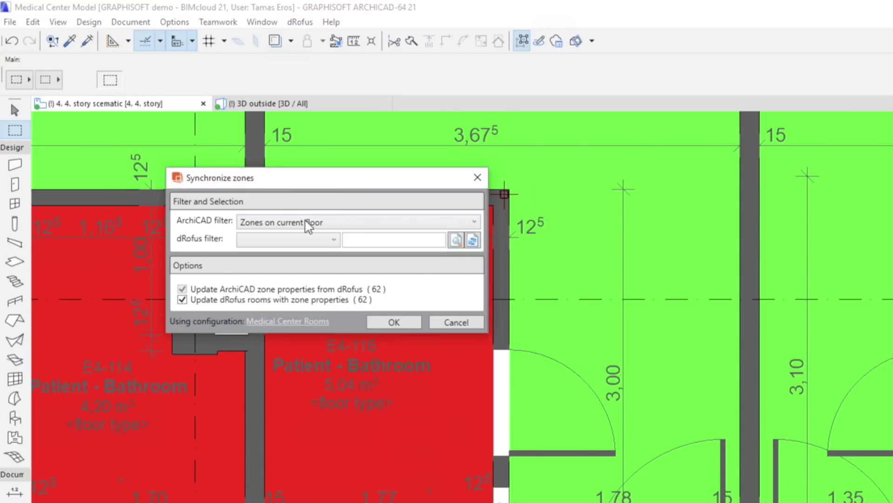
left_click(393, 322)
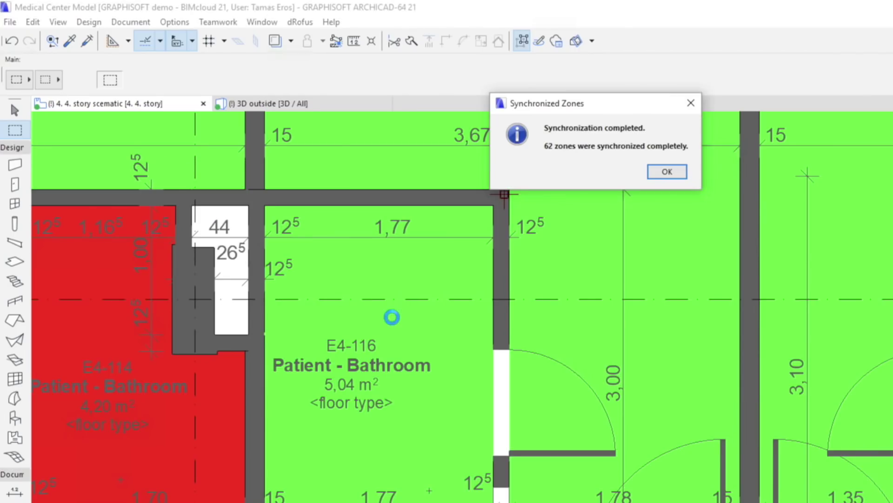
left_click(665, 172)
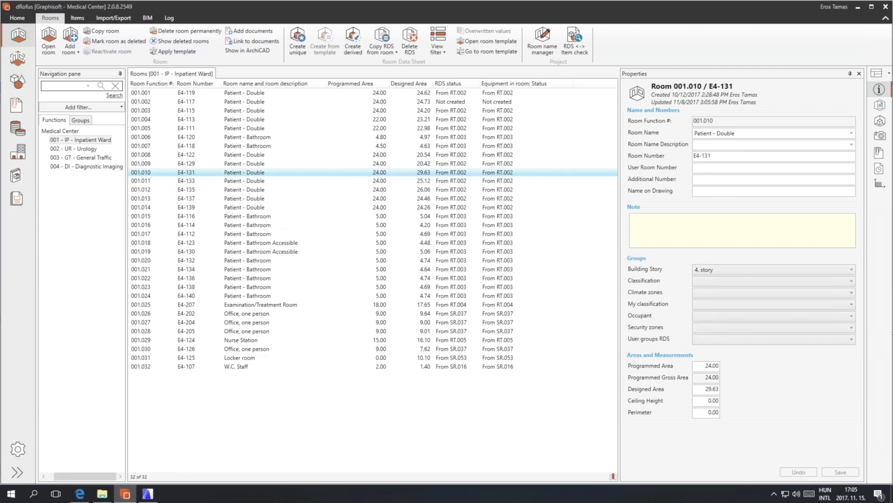
Review the 'Hospital bed, adult' item in room 001.010 in dRofus, then return to ArchiCAD
left_click(872, 126)
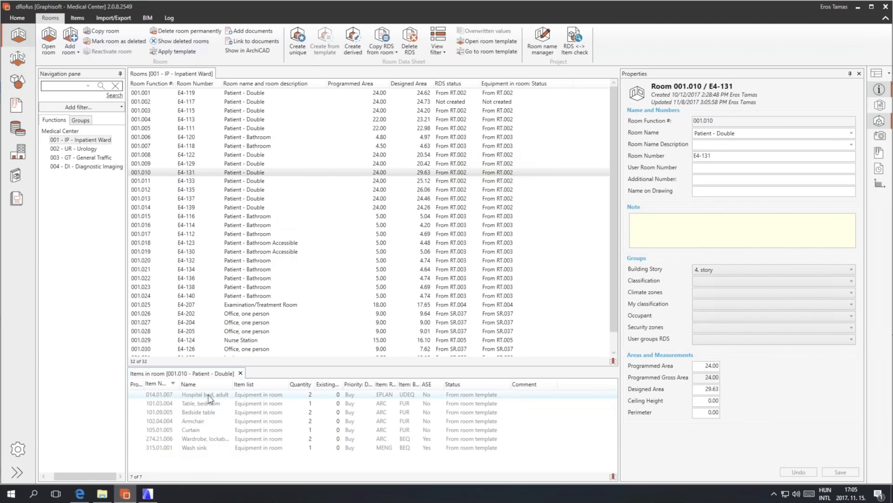
right_click(209, 399)
left_click(161, 281)
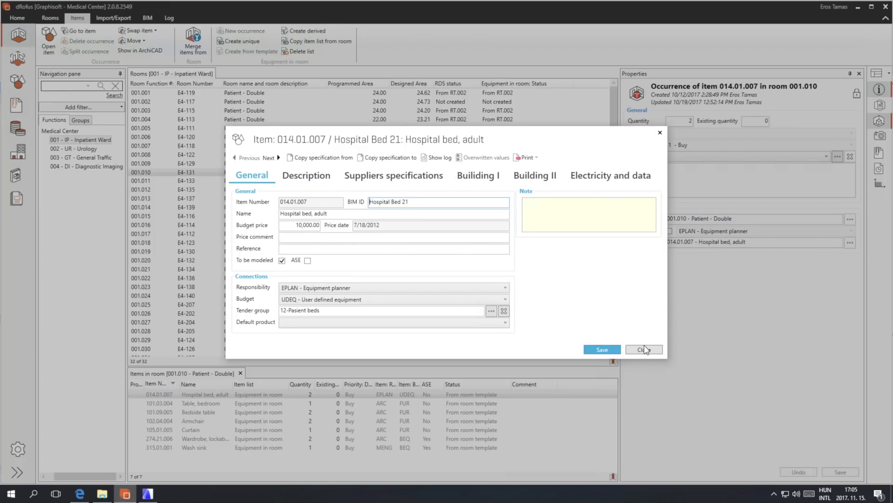
left_click(644, 349)
left_click(147, 494)
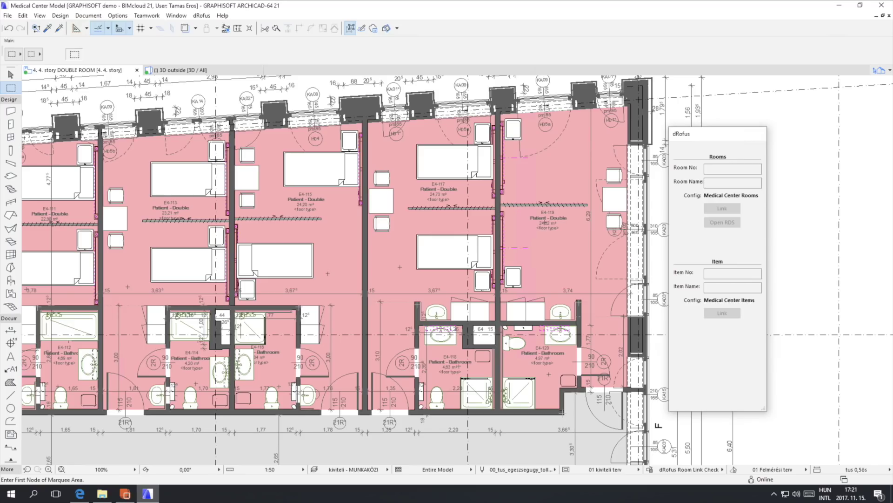
Pick Hospital Bed 21 (90 × 200) from a 'hospital' library search, anchored at left-middle
double_click(10, 280)
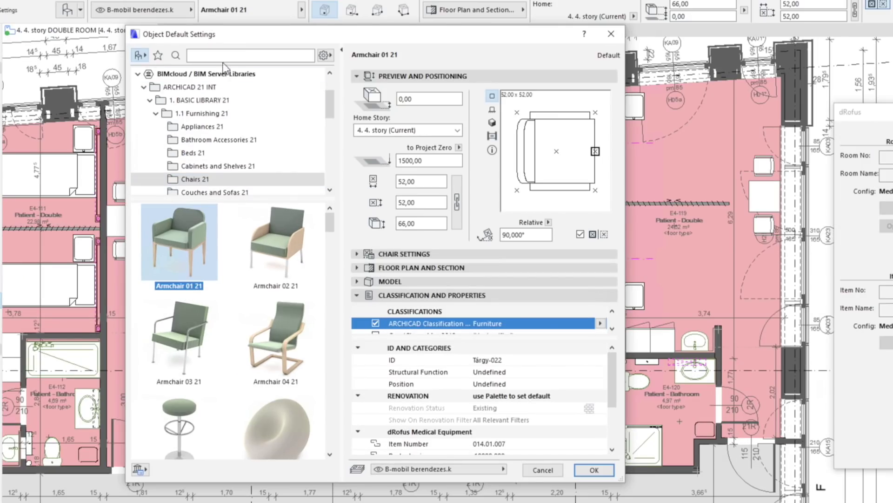
left_click(195, 89)
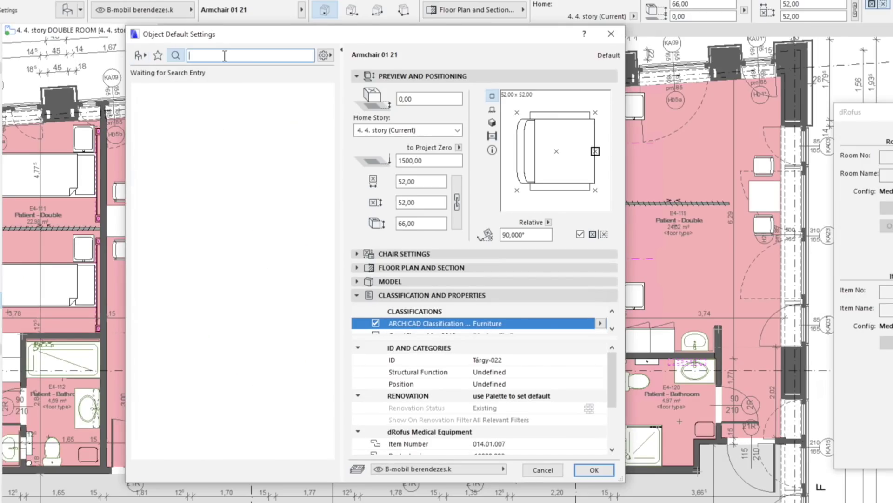
type("hospital")
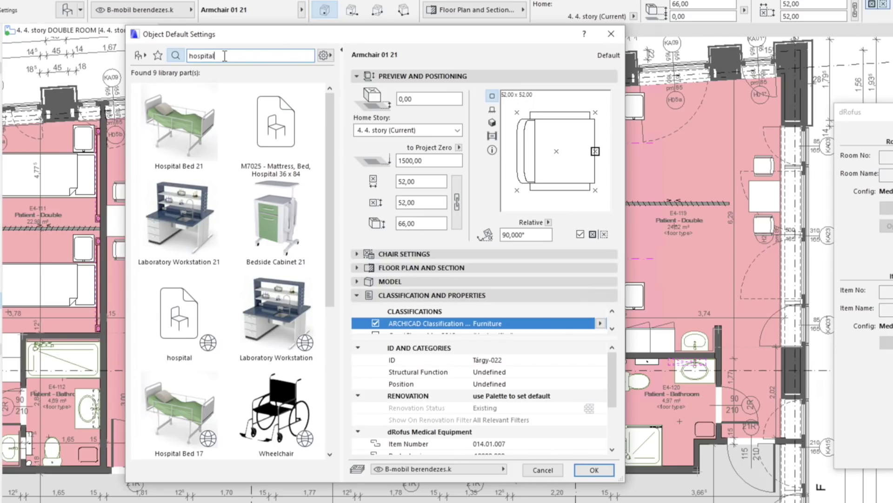
left_click(191, 114)
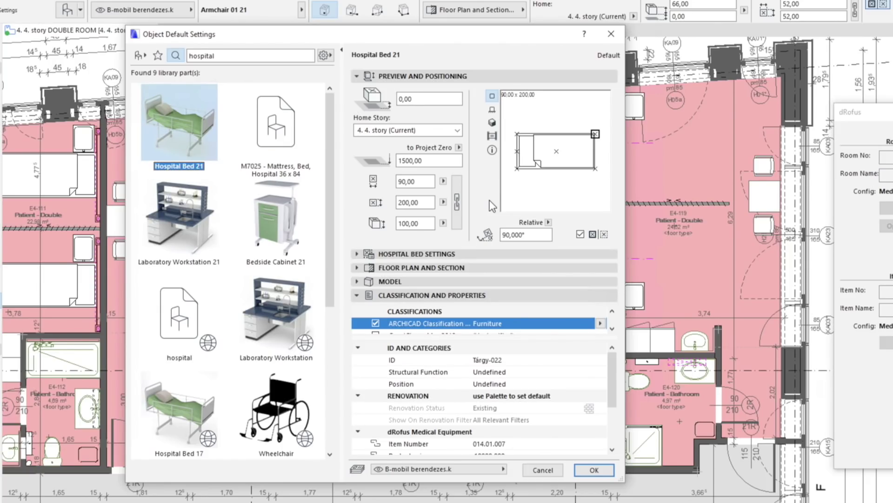
left_click(517, 152)
Place Hospital Bed 21 against the wall in patient room E4-119
left_click(605, 469)
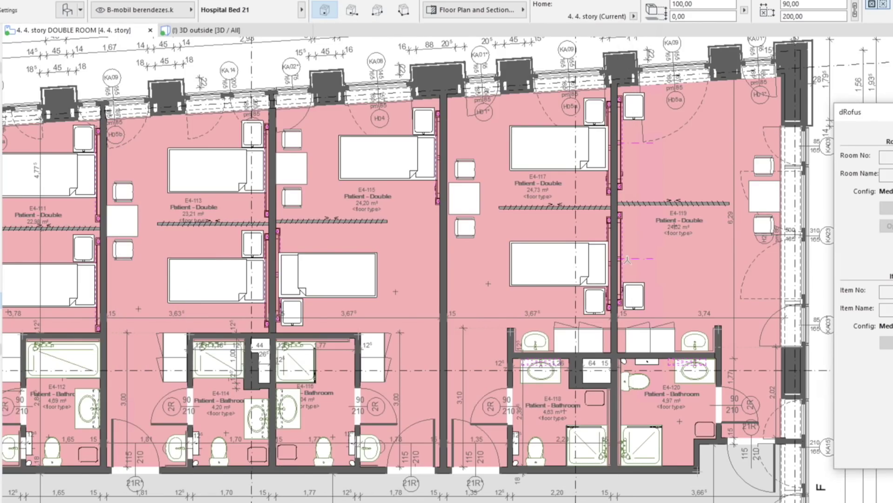
left_click(624, 259)
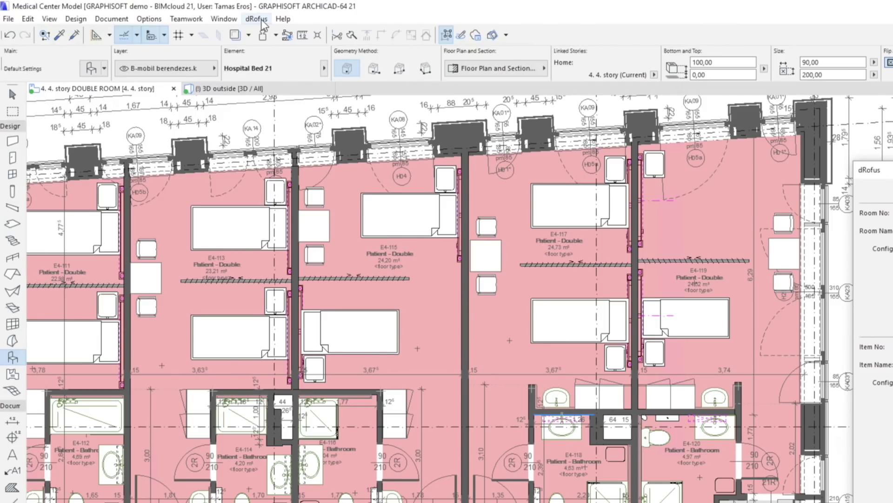
left_click(256, 18)
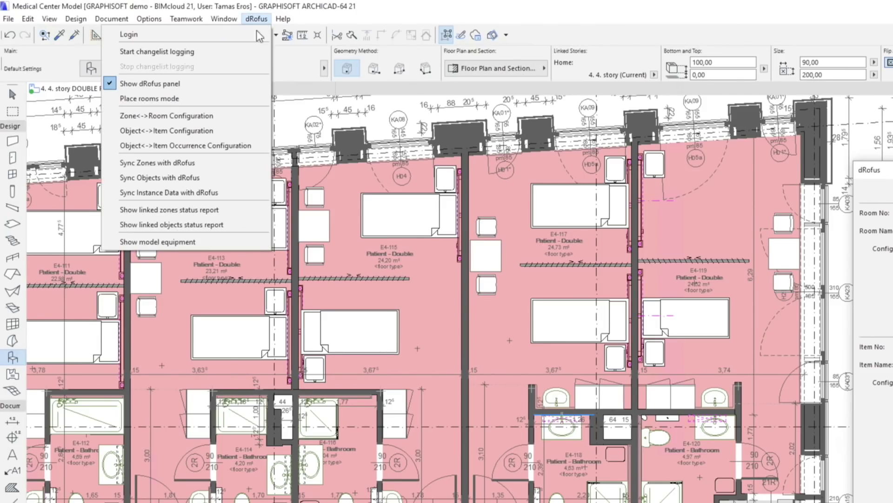
Select 'Medical Center Items' as the dRofus object–item link configuration
left_click(223, 132)
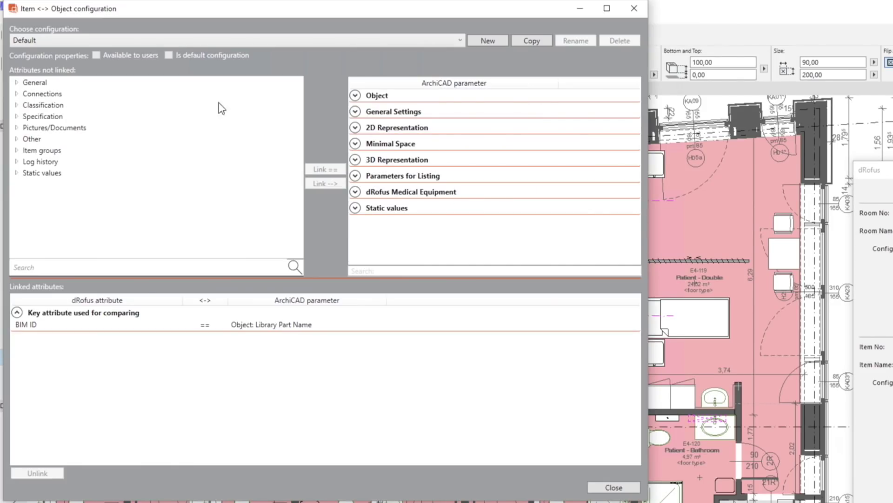
left_click(213, 39)
left_click(208, 66)
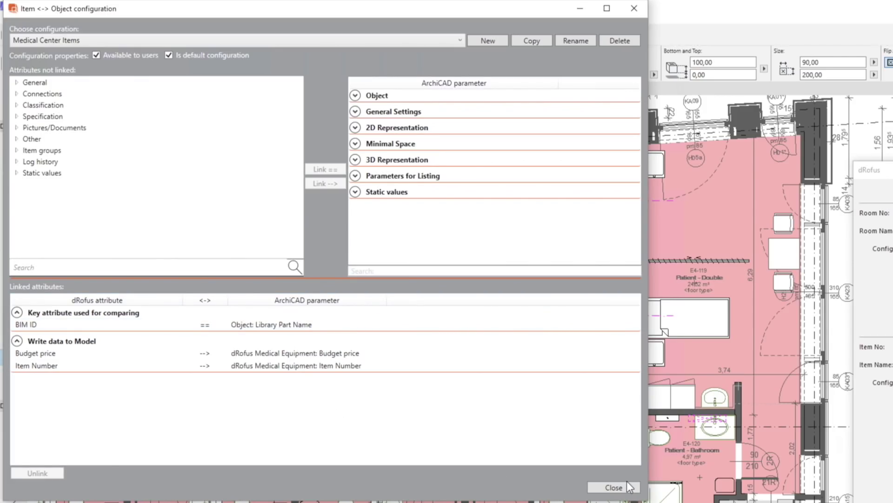
left_click(628, 486)
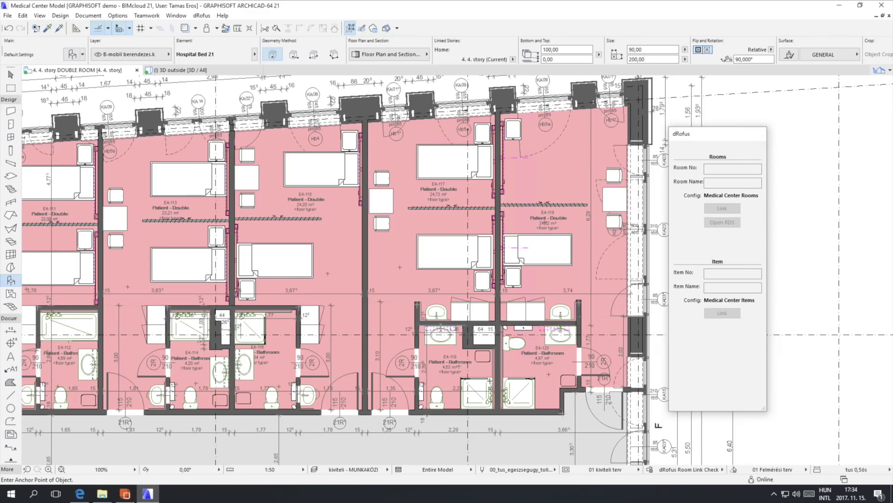
Run the Planned vs Designed Equipment check on the selected zone E4-119
left_click(557, 177, "shift")
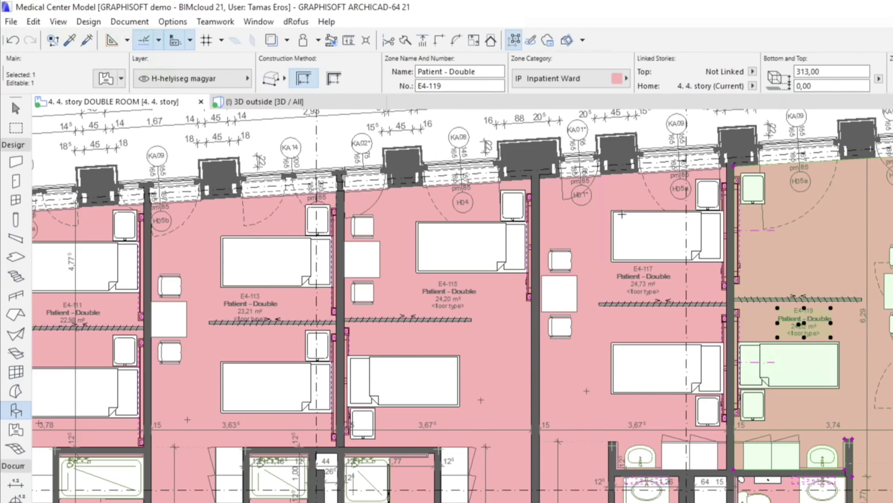
left_click(201, 16)
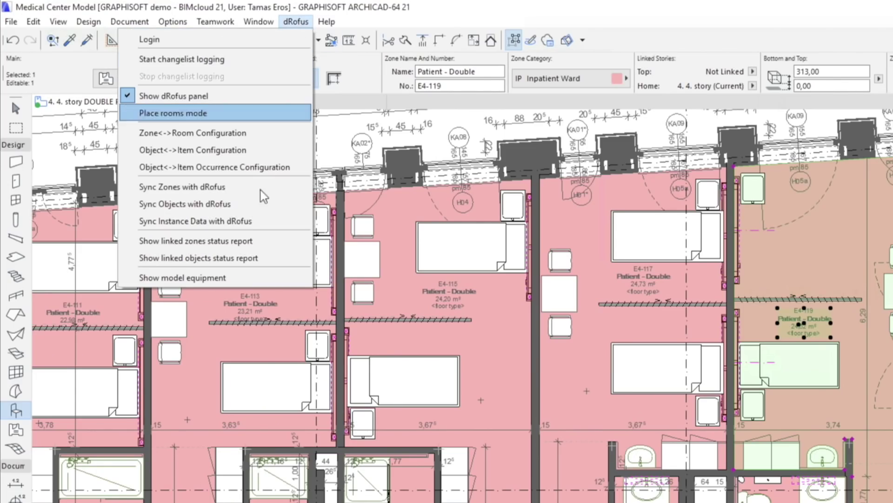
left_click(251, 278)
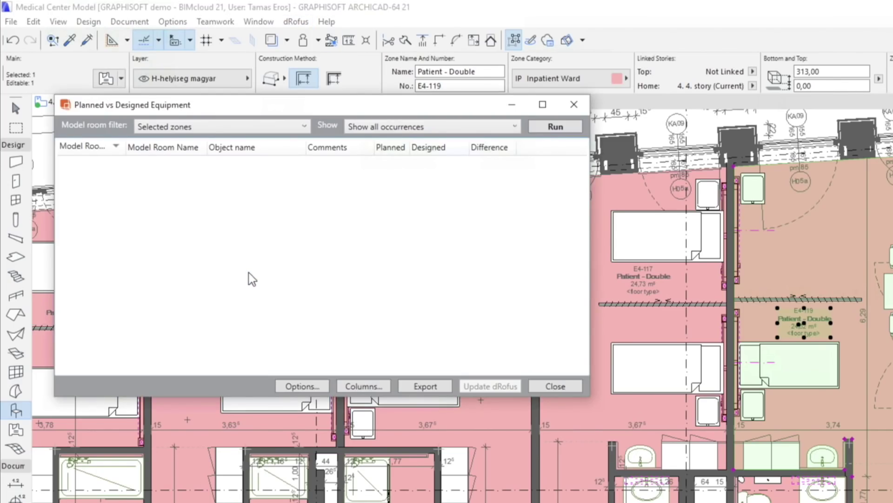
left_click(279, 128)
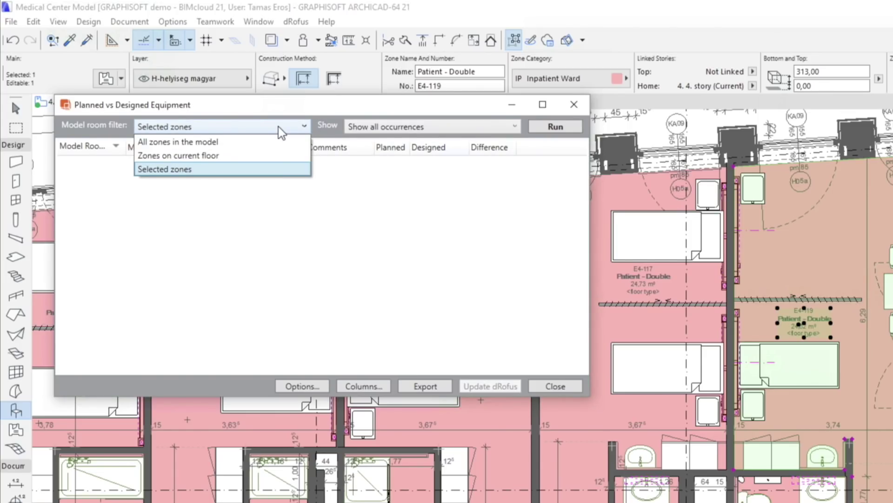
left_click(255, 168)
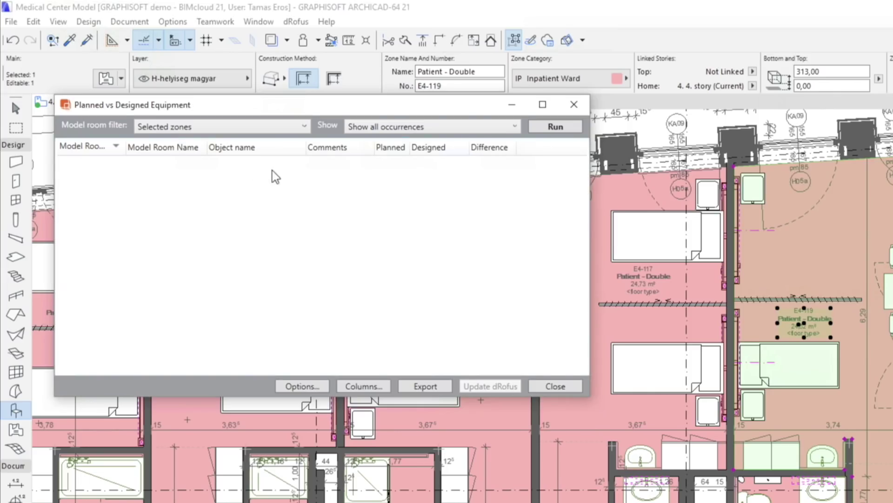
left_click(544, 130)
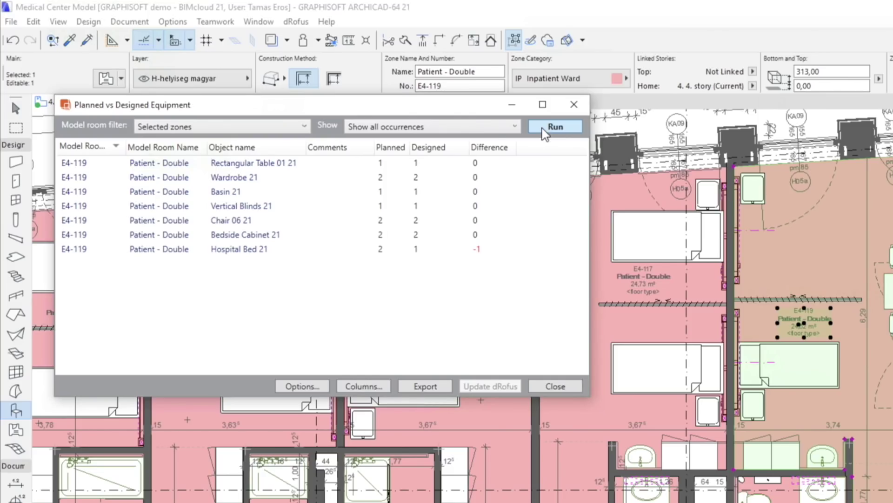
Show only items differing from plan, revealing Hospital Bed 21 one short, then close
left_click(494, 128)
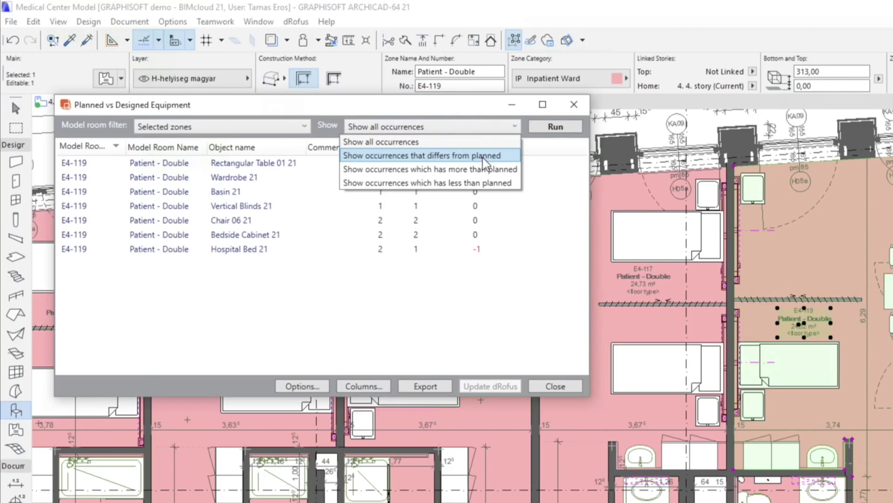
left_click(484, 157)
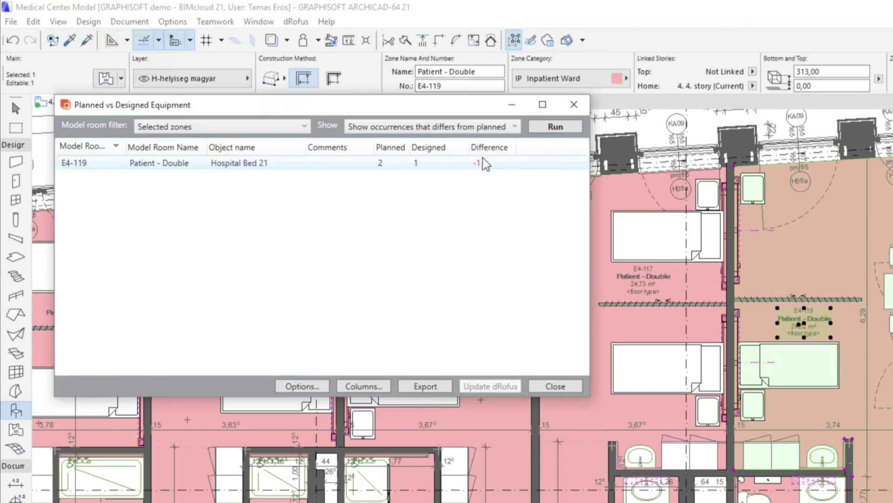
left_click(554, 384)
Copy Hospital Bed 21 into the upper half of room E4-119
key("Escape")
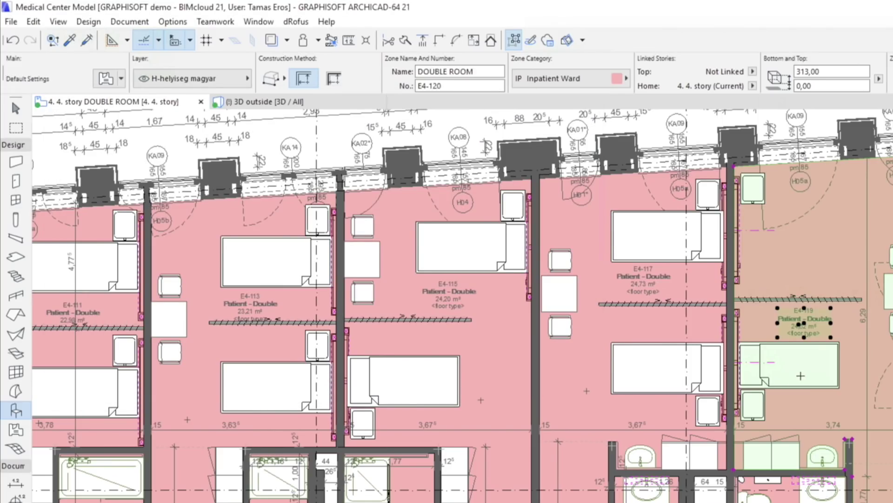
left_click(802, 378)
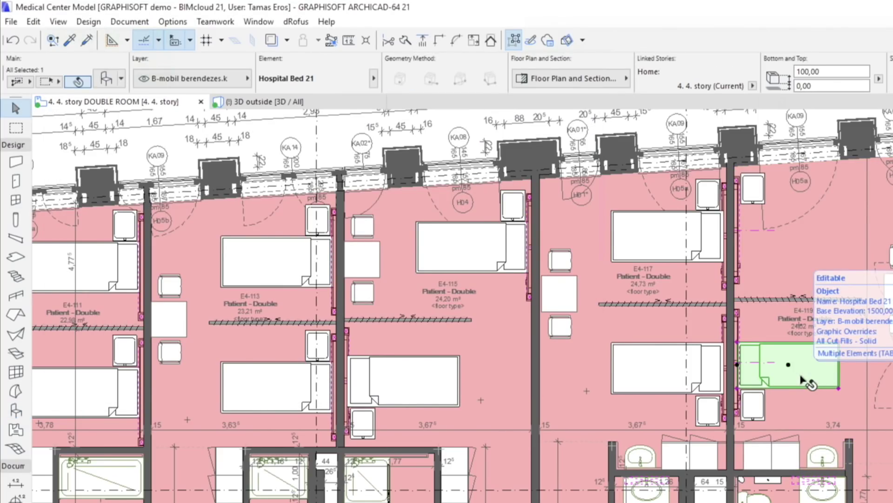
left_click(739, 372)
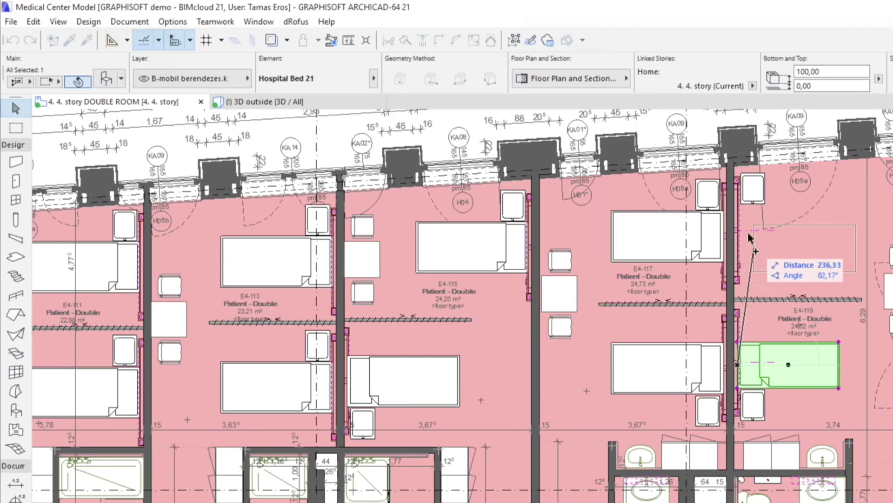
key("Escape")
left_click(795, 275)
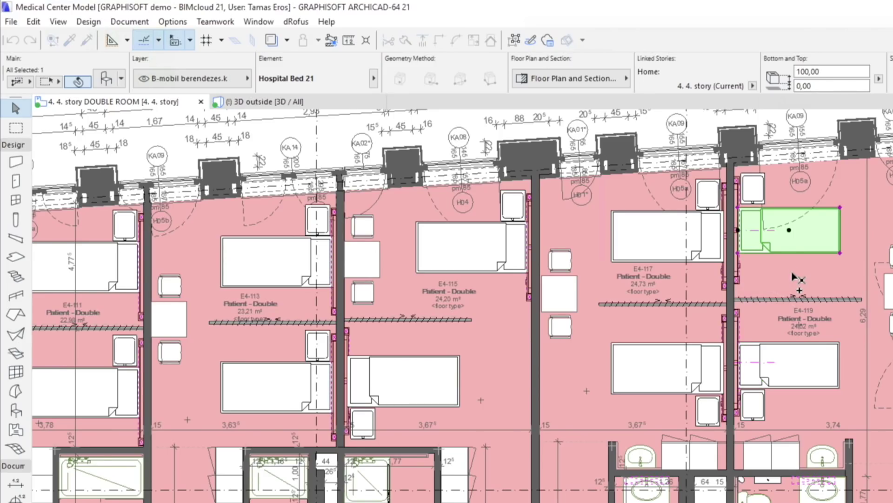
key("Escape")
Rerun the equipment check on zone E4-119, confirming no differences from plan
left_click(794, 278)
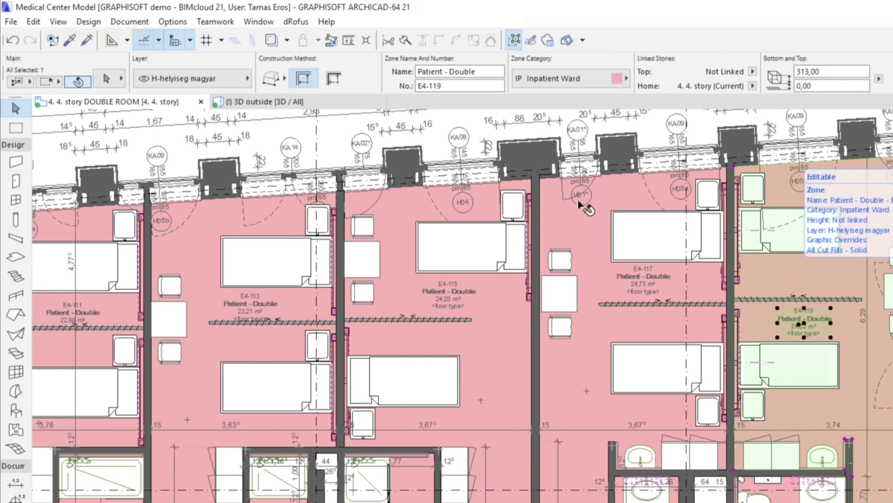
left_click(297, 21)
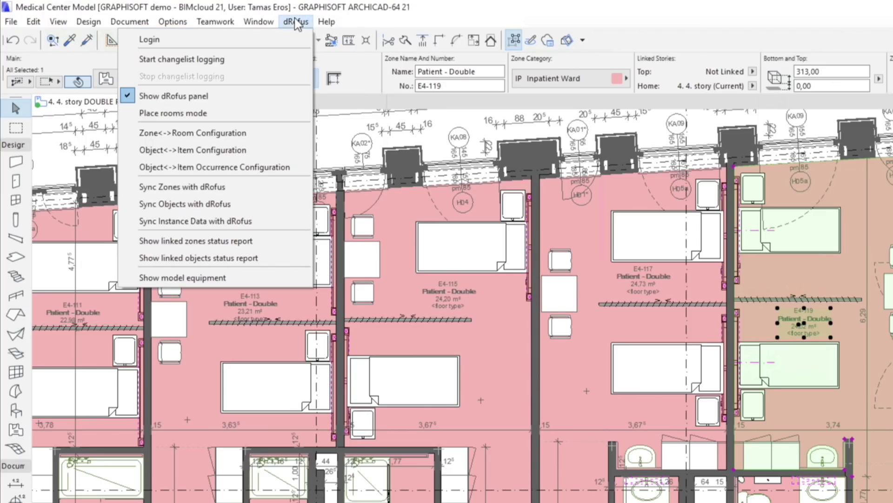
left_click(253, 276)
left_click(542, 127)
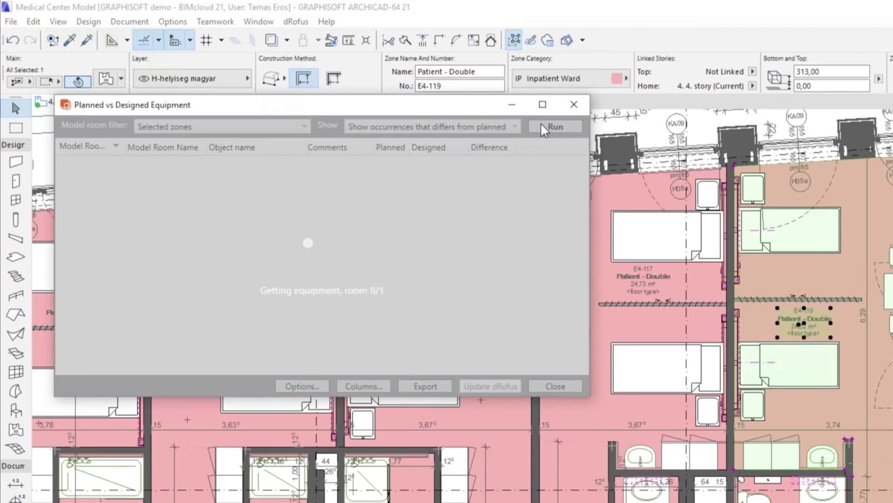
left_click(553, 384)
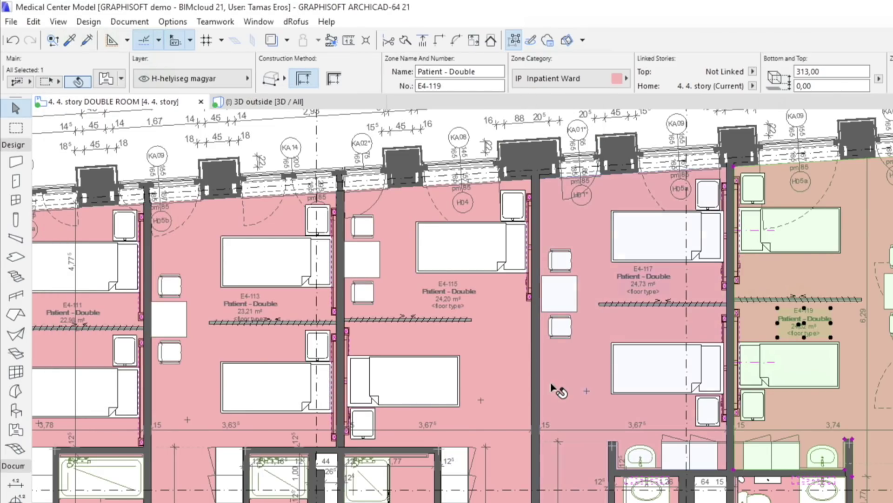
right_click(551, 385)
key("Escape")
left_click(293, 24)
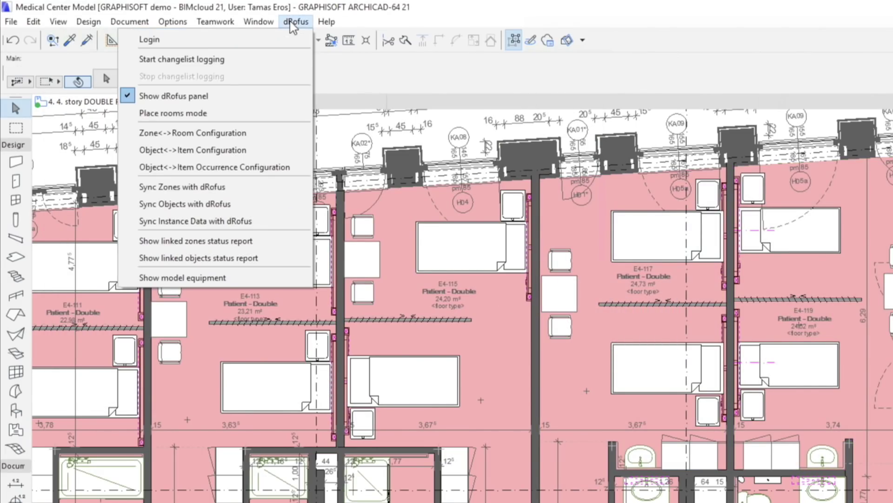
Sync all 324 objects on the current floor with dRofus
left_click(269, 208)
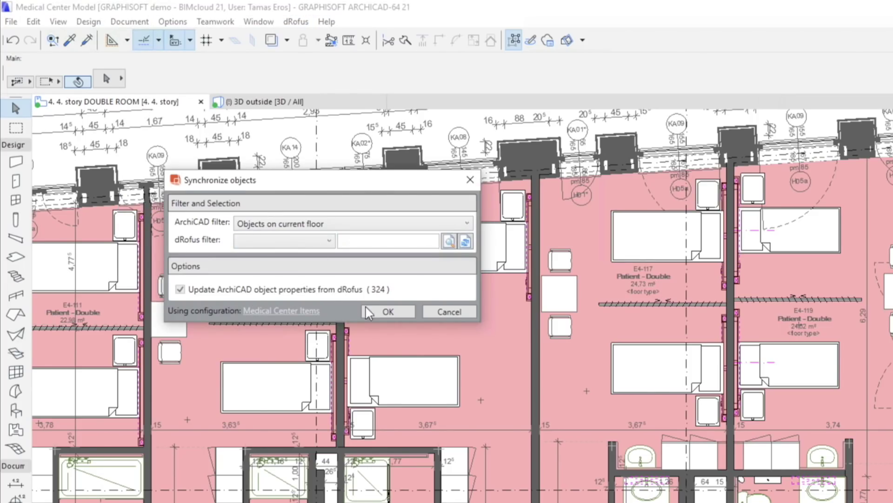
left_click(376, 310)
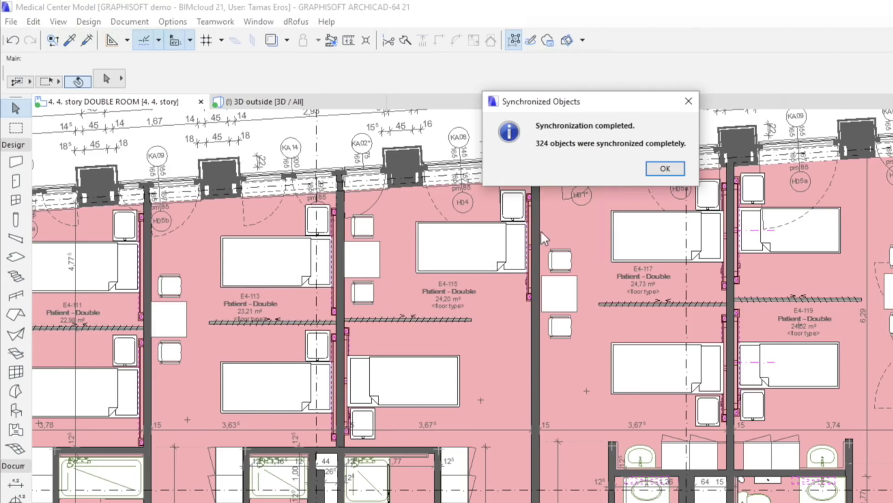
left_click(666, 168)
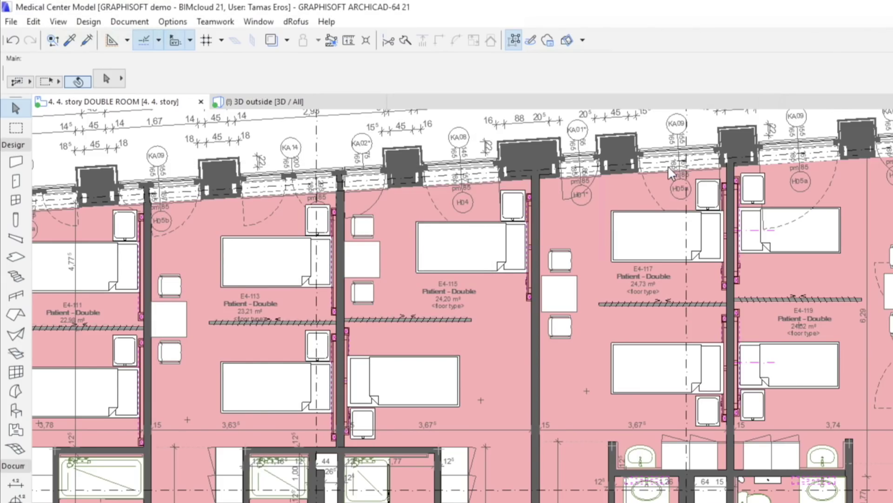
left_click(790, 374)
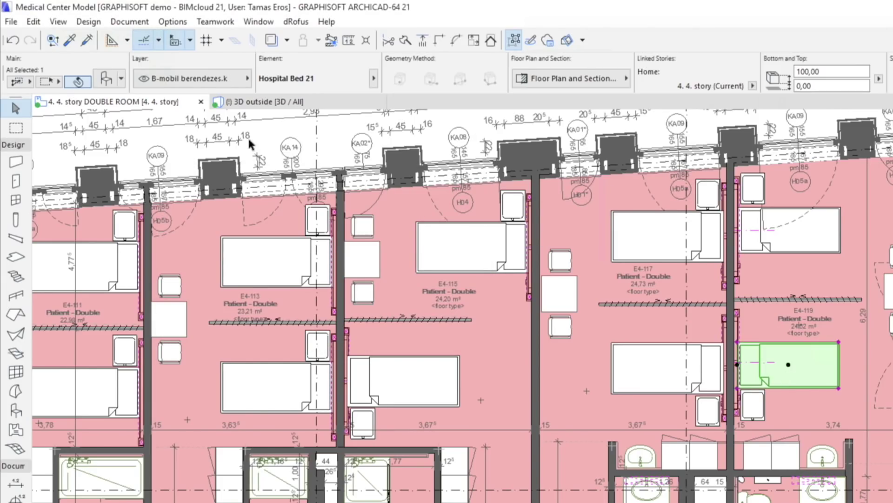
Check the bed's dRofus item number 014.01.007 and budget price 10000,000, then view the story in 3D
left_click(106, 80)
left_click_drag(526, 376, 525, 395)
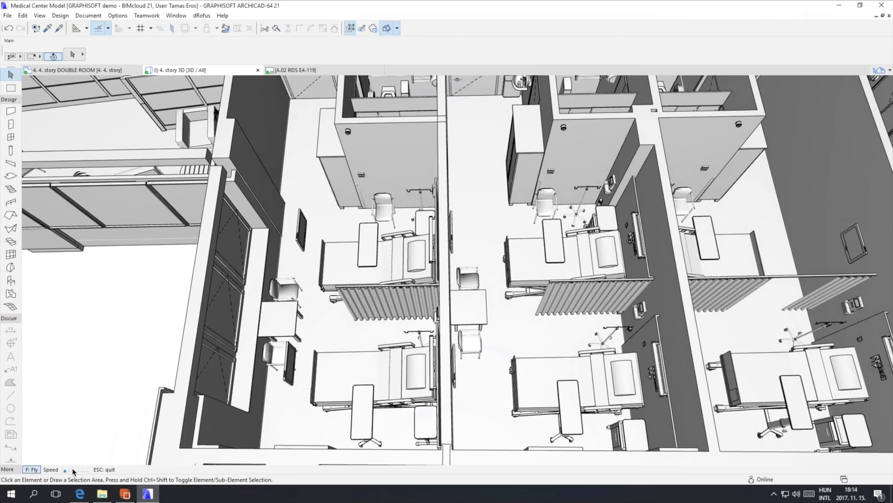
key("Right")
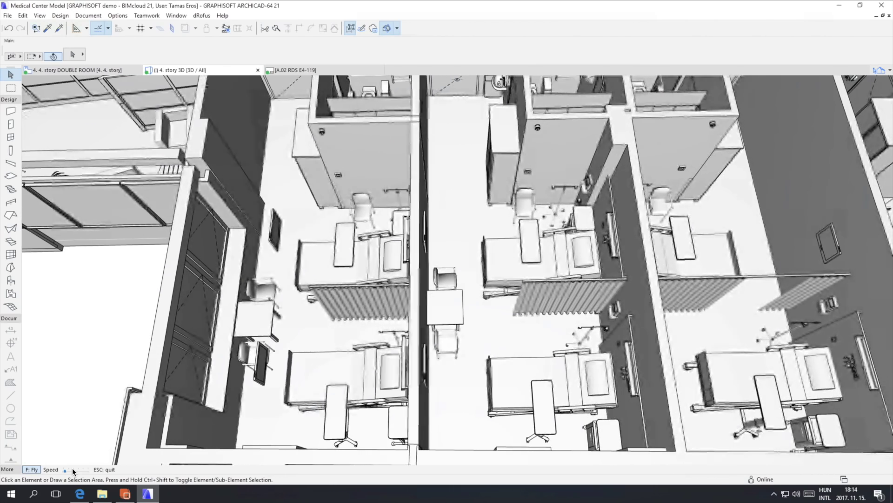
Fly past the furnished patient rooms in 3D, then pan the A.02 RDS E4-119 layout
key("Right")
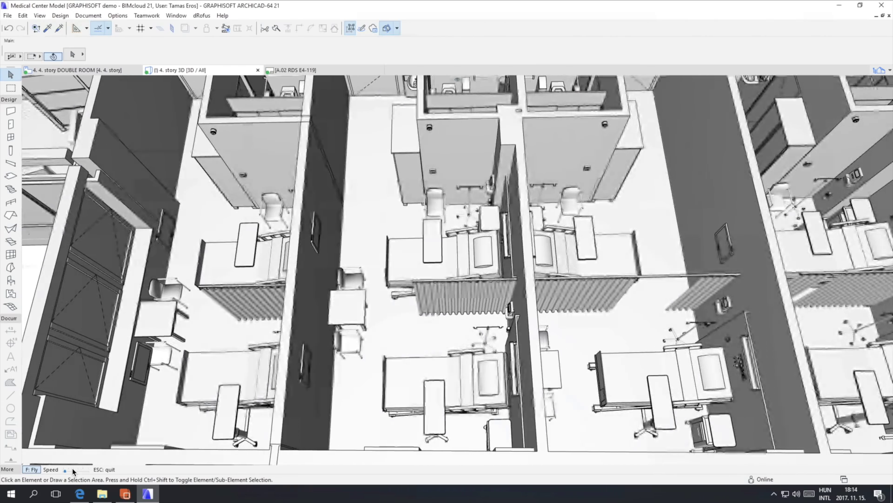
key("Right")
key("Right")
key("Right")
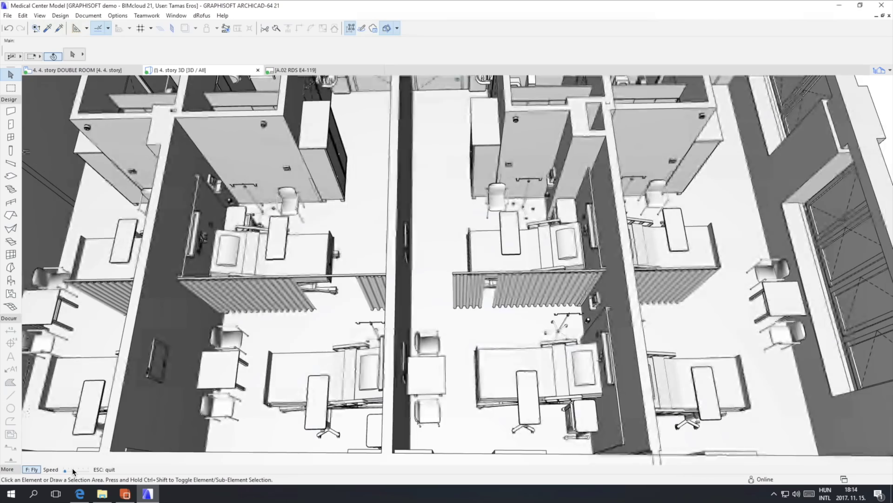
key("Right")
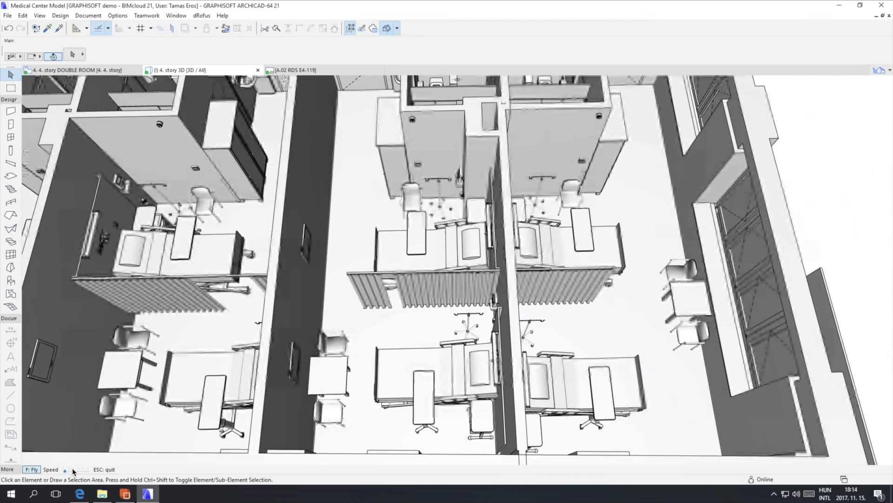
key("Right")
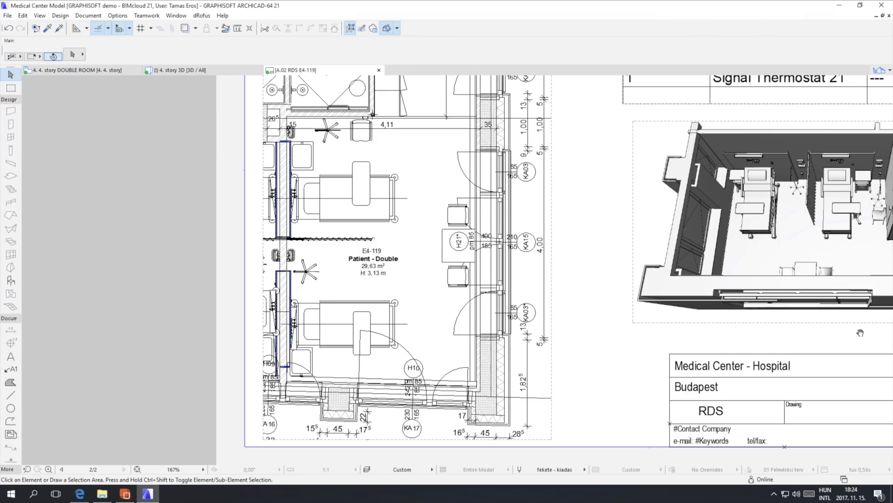
middle_click_drag(877, 335, 610, 335)
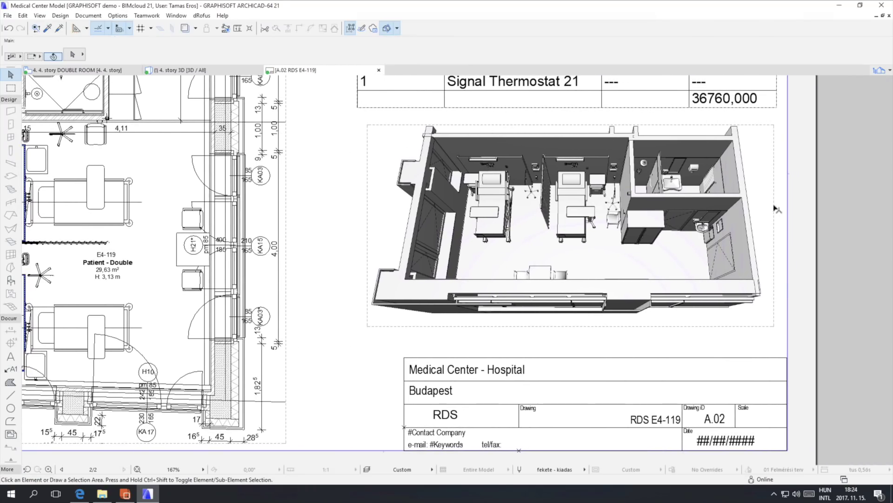
Bring the equipment table into view and fit the whole RDS E4-119 sheet in the window
middle_click_drag(783, 86, 775, 288)
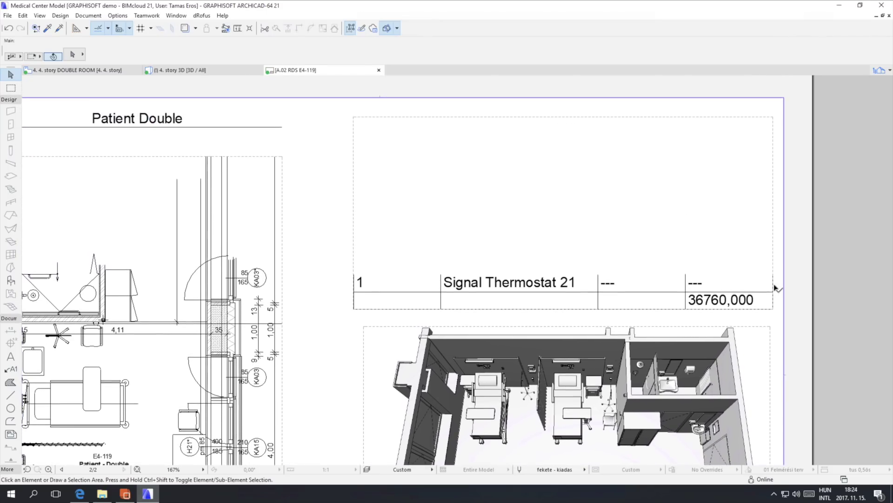
left_click(138, 469)
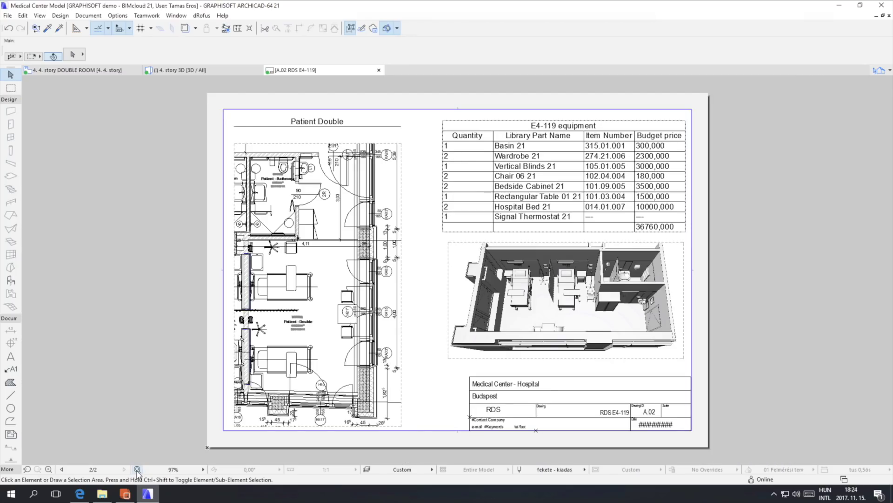